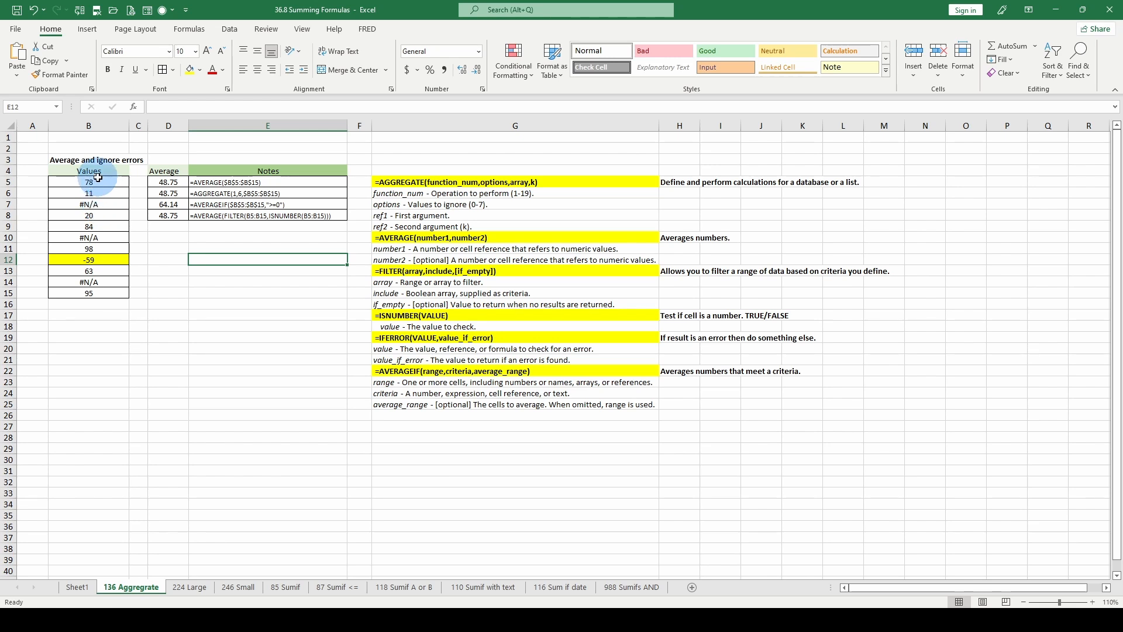
Step through the entries of the Values column from cell B5 downward to inspect the numbers and #N/A entries.
{"action": "left_click", "coordinate": [94, 182]}
{"action": "key", "text": "Down"}
{"action": "key", "text": "Down"}
{"action": "key", "text": "Down"}
{"action": "key", "text": "Down"}
{"action": "key", "text": "Down"}
{"action": "key", "text": "Down"}
{"action": "key", "text": "Down"}
{"action": "key", "text": "Down"}
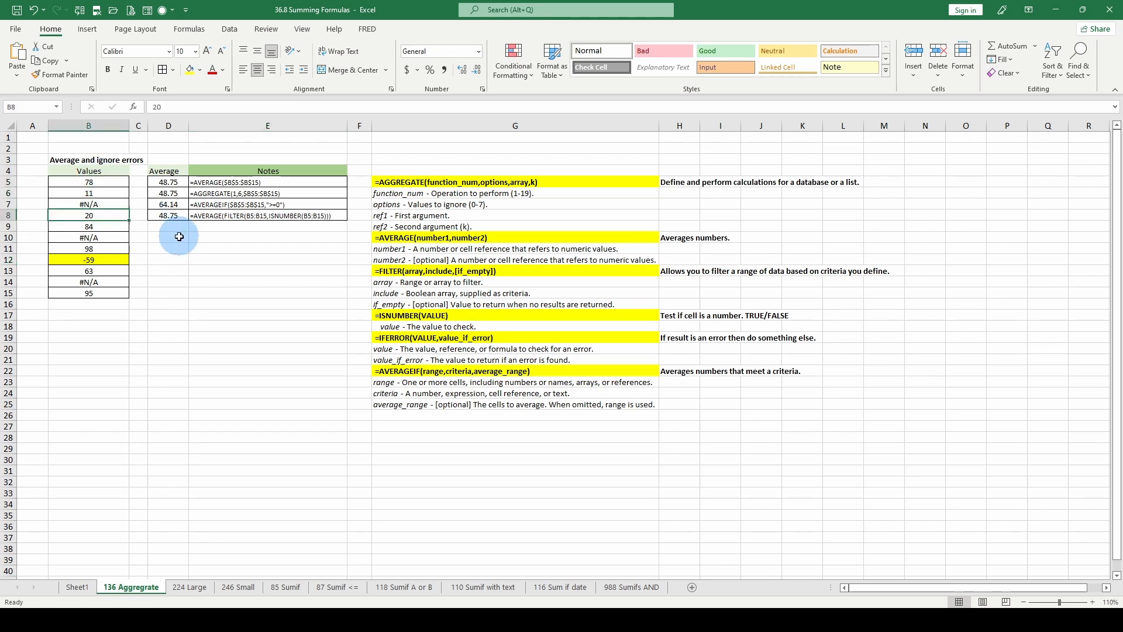
{"action": "key", "text": "Down"}
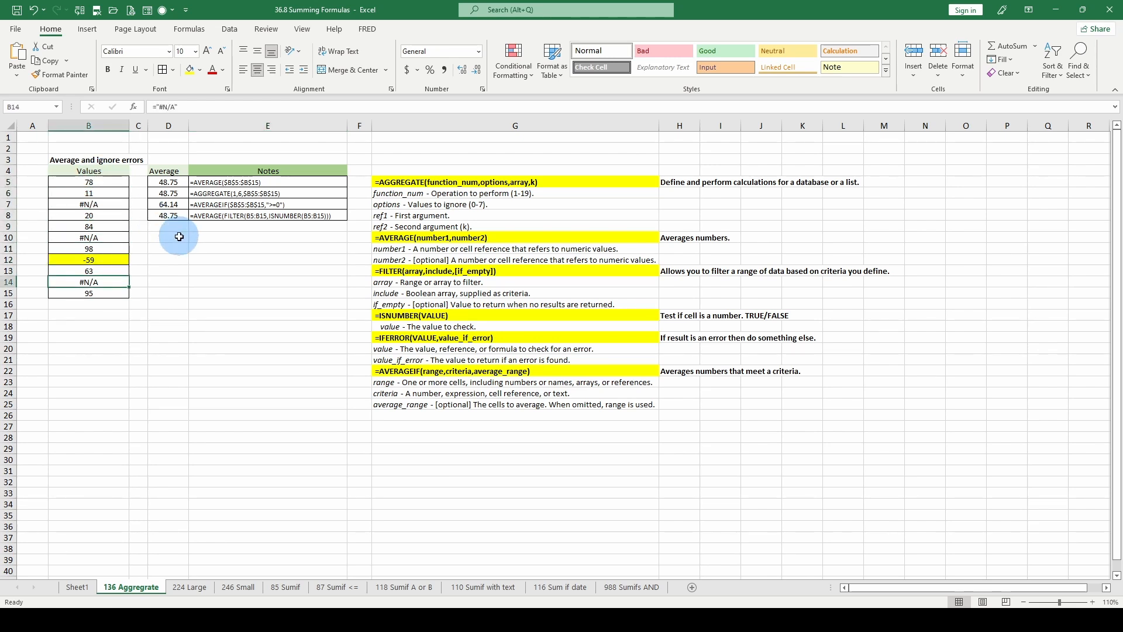
Search the range B5:B15 with Go To Special for constants, limiting the check to Text.
{"action": "left_click_drag", "start_coordinate": [97, 182], "coordinate": [112, 292]}
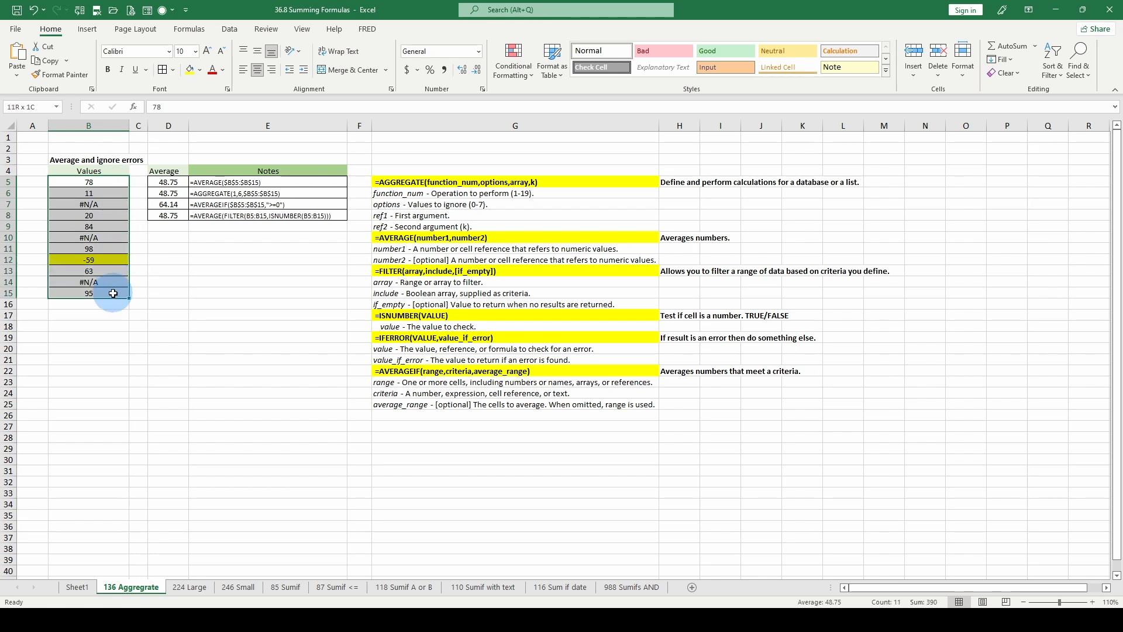
{"action": "left_click", "coordinate": [1090, 75]}
{"action": "left_click", "coordinate": [1048, 139]}
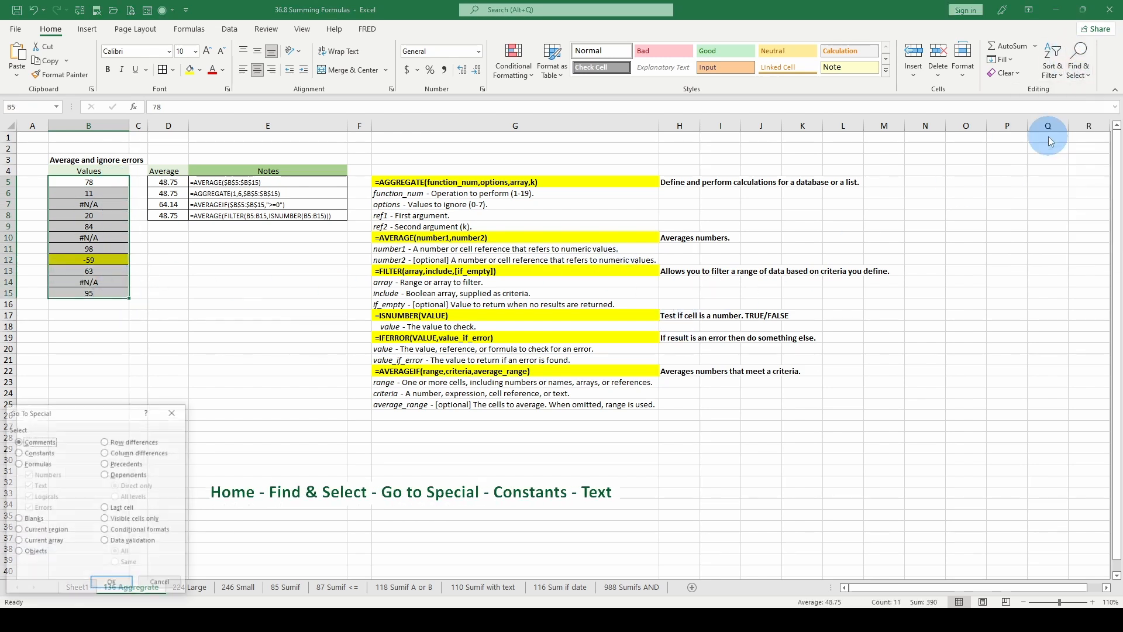
{"action": "left_click", "coordinate": [18, 452]}
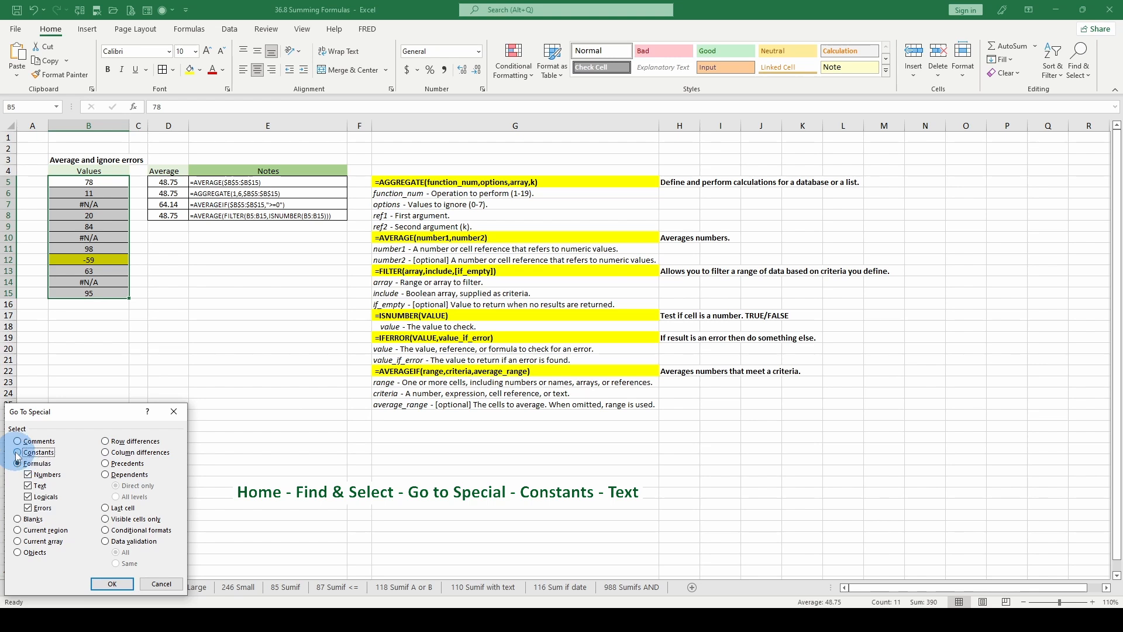
{"action": "left_click", "coordinate": [27, 475]}
{"action": "left_click", "coordinate": [27, 496]}
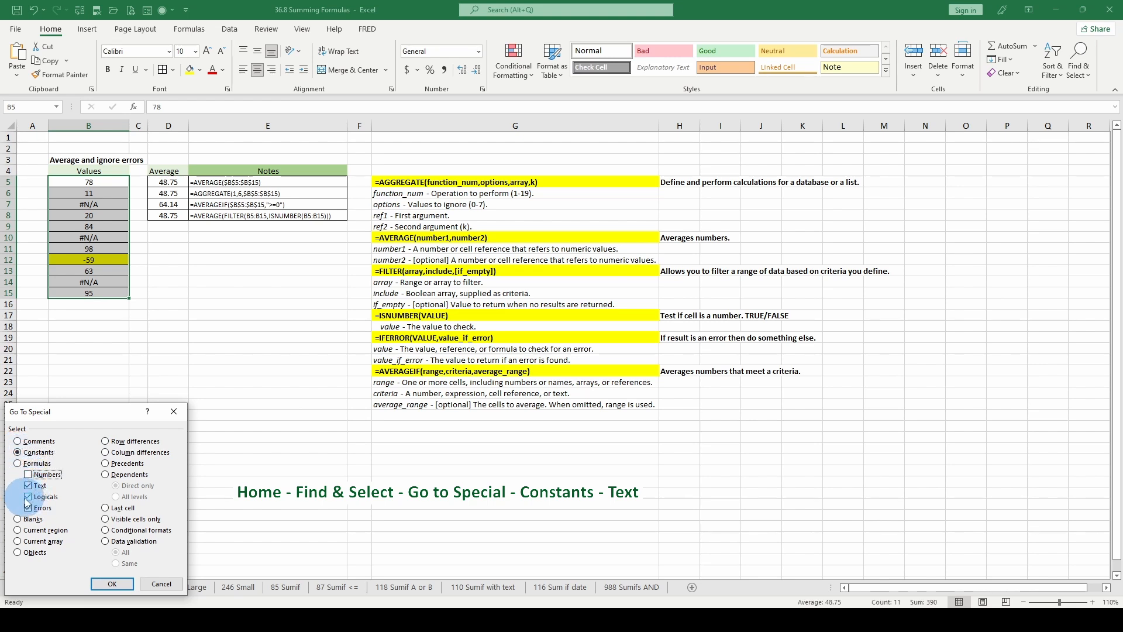
{"action": "left_click", "coordinate": [27, 508]}
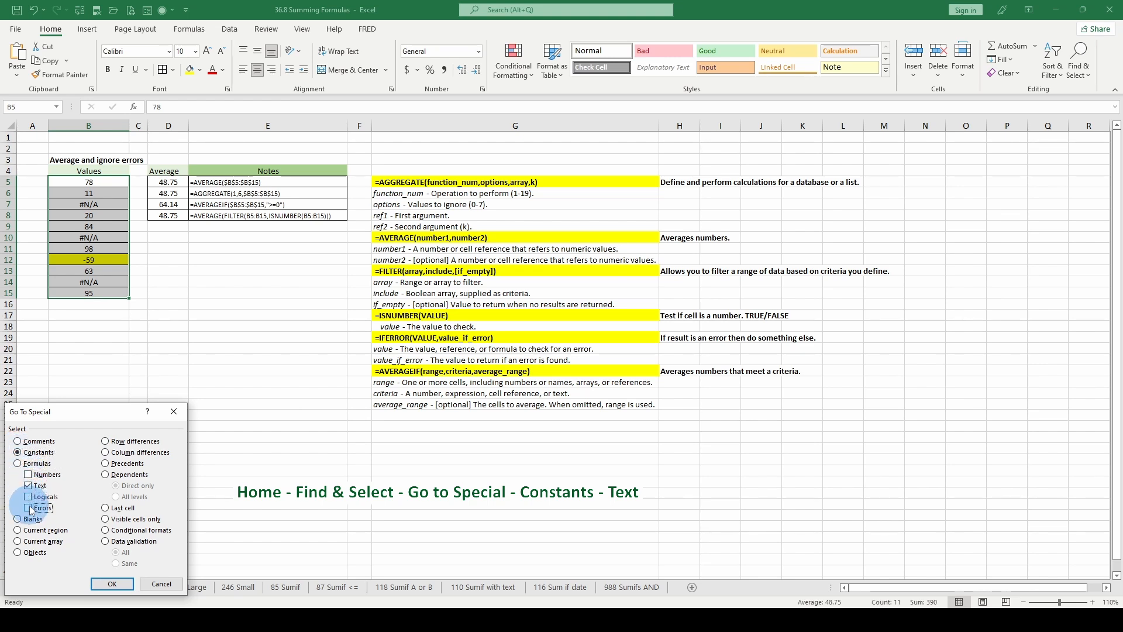
{"action": "left_click", "coordinate": [112, 584]}
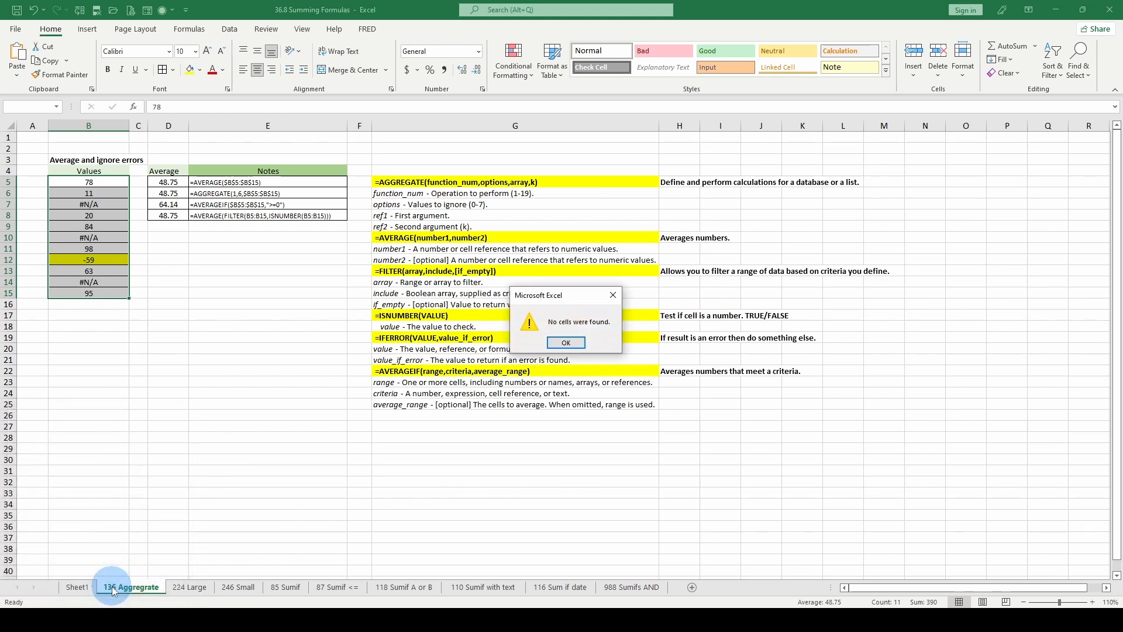
{"action": "left_click", "coordinate": [566, 348]}
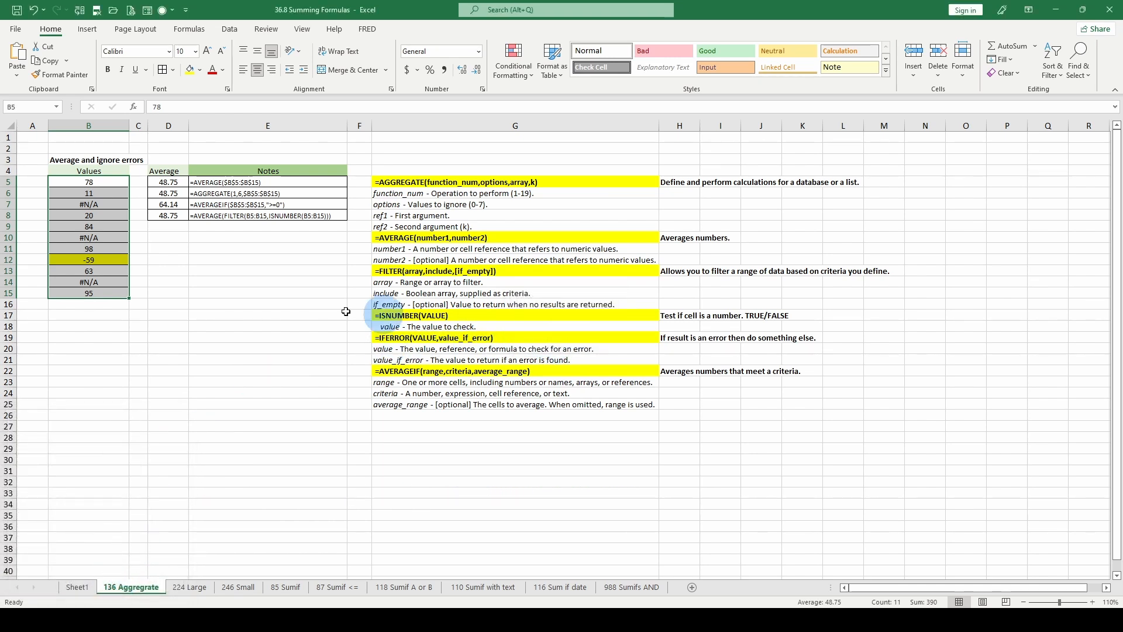
Apply the Text number format to the value 84 in cell B9.
{"action": "left_click", "coordinate": [90, 226]}
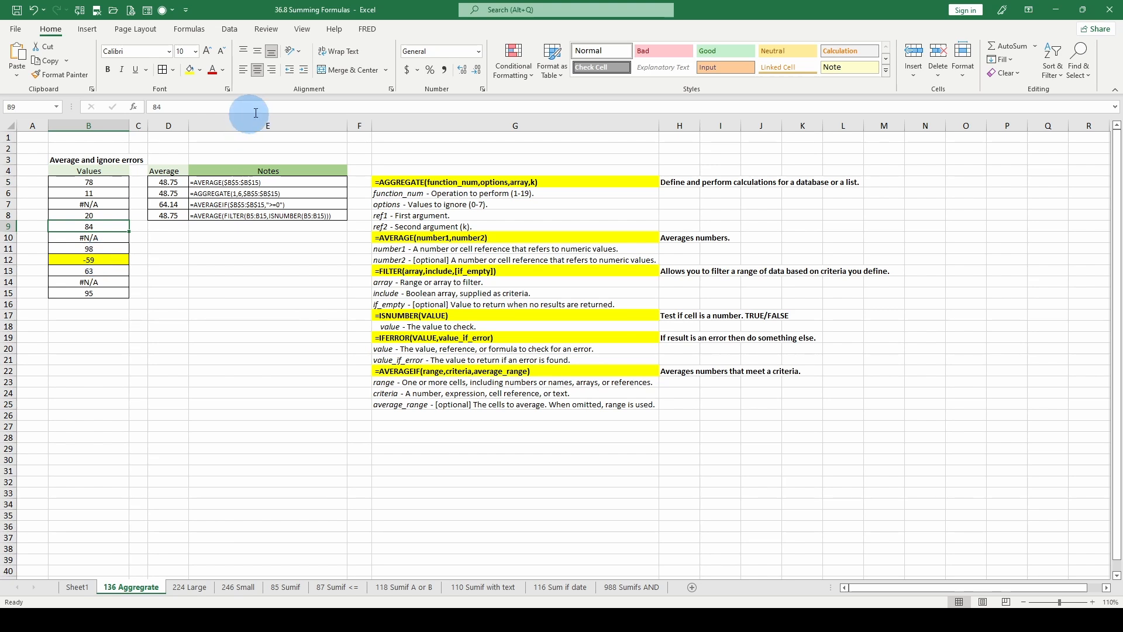
{"action": "left_click", "coordinate": [478, 51]}
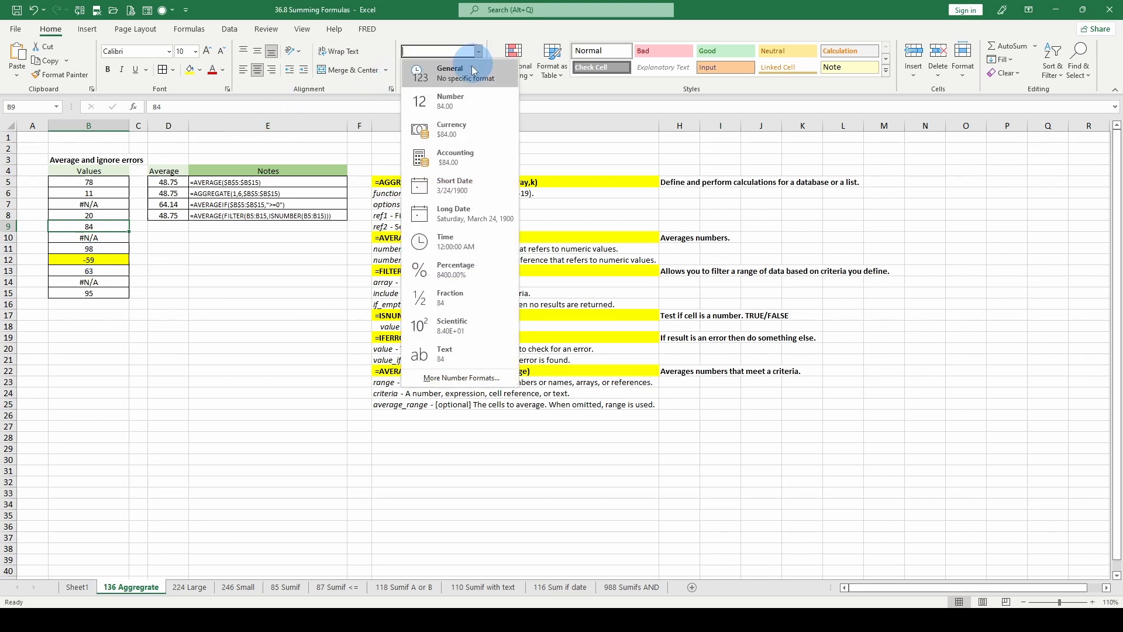
{"action": "left_click", "coordinate": [443, 358]}
Repeat the Go To Special search on B5:B15 for Text constants only, excluding numbers, logicals and errors.
{"action": "left_click_drag", "start_coordinate": [89, 182], "coordinate": [88, 293]}
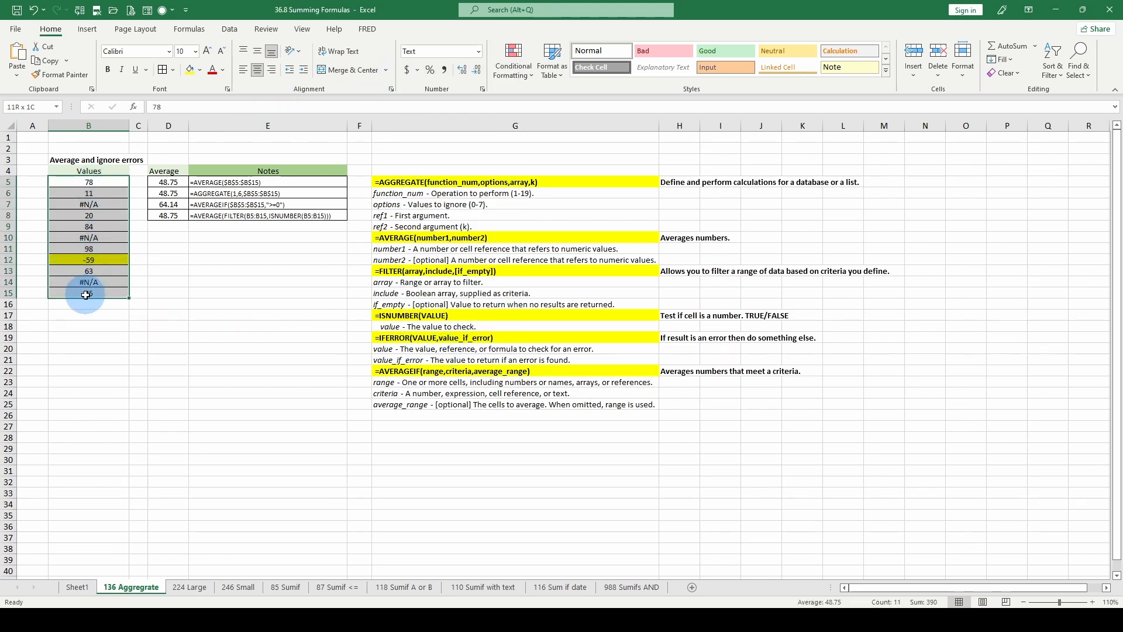
{"action": "left_click", "coordinate": [1090, 76]}
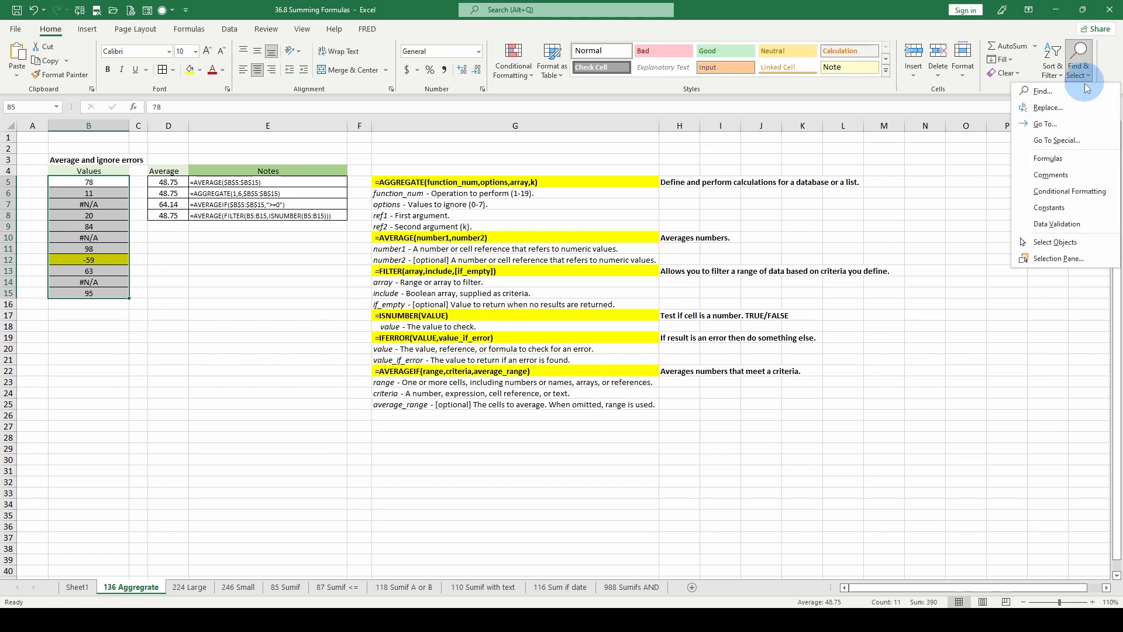
{"action": "left_click", "coordinate": [1047, 139]}
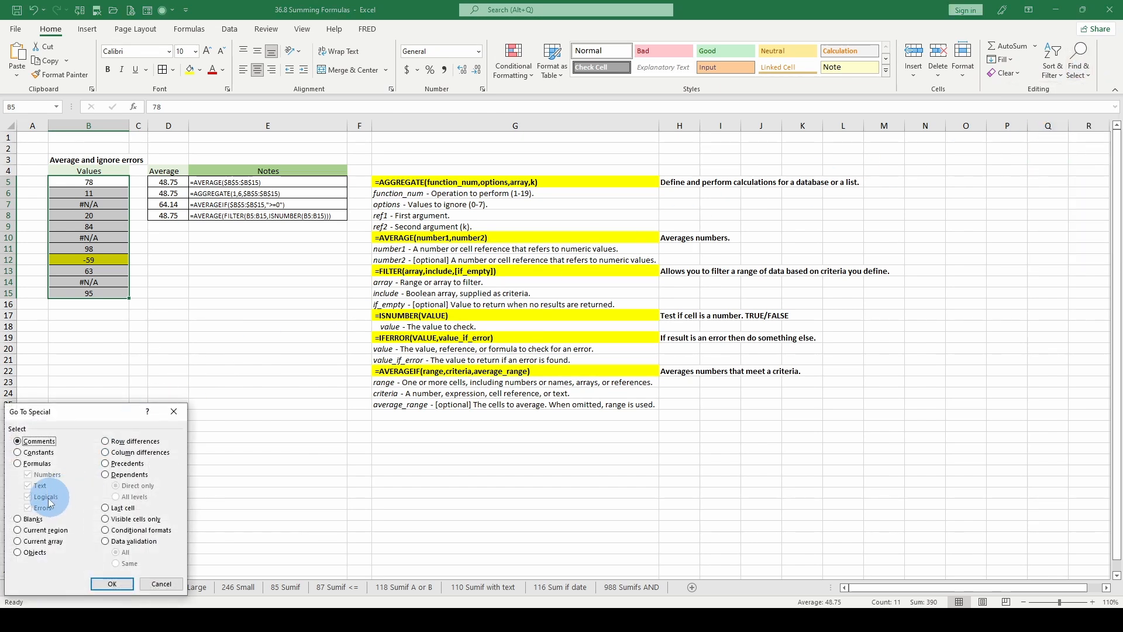
{"action": "left_click", "coordinate": [18, 456]}
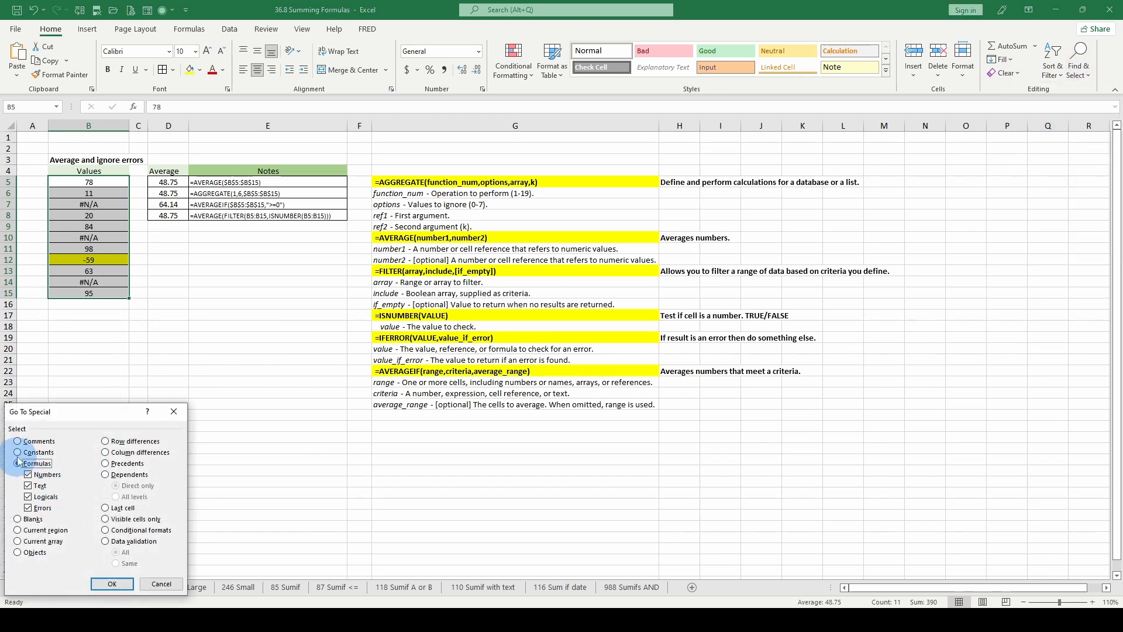
{"action": "left_click", "coordinate": [27, 497]}
{"action": "left_click", "coordinate": [27, 508]}
{"action": "left_click", "coordinate": [62, 475]}
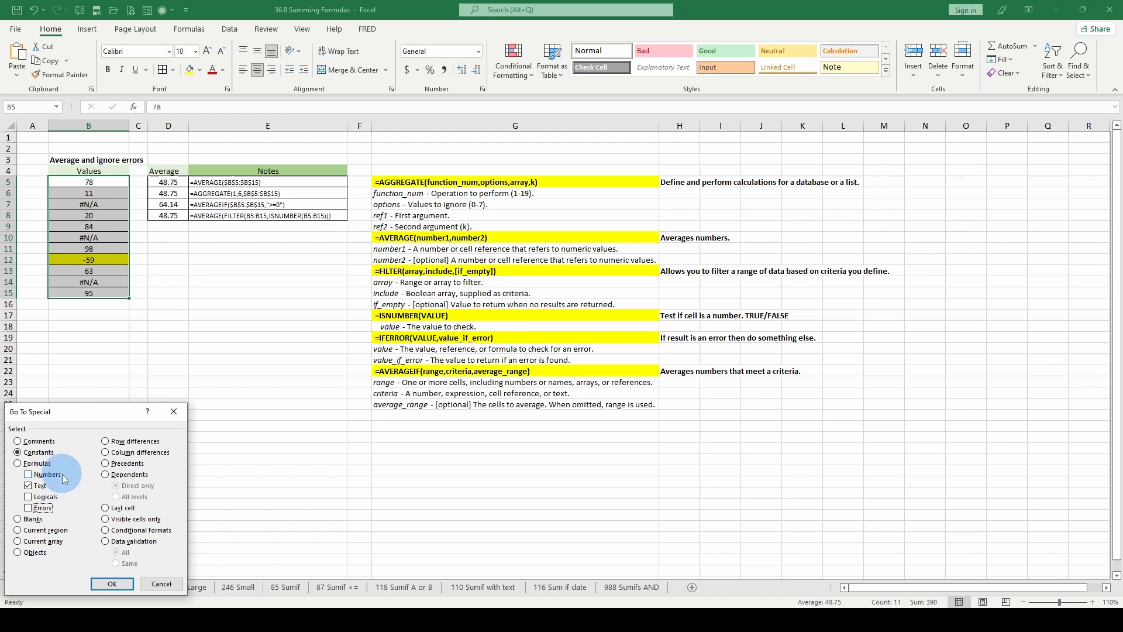
{"action": "left_click", "coordinate": [112, 584]}
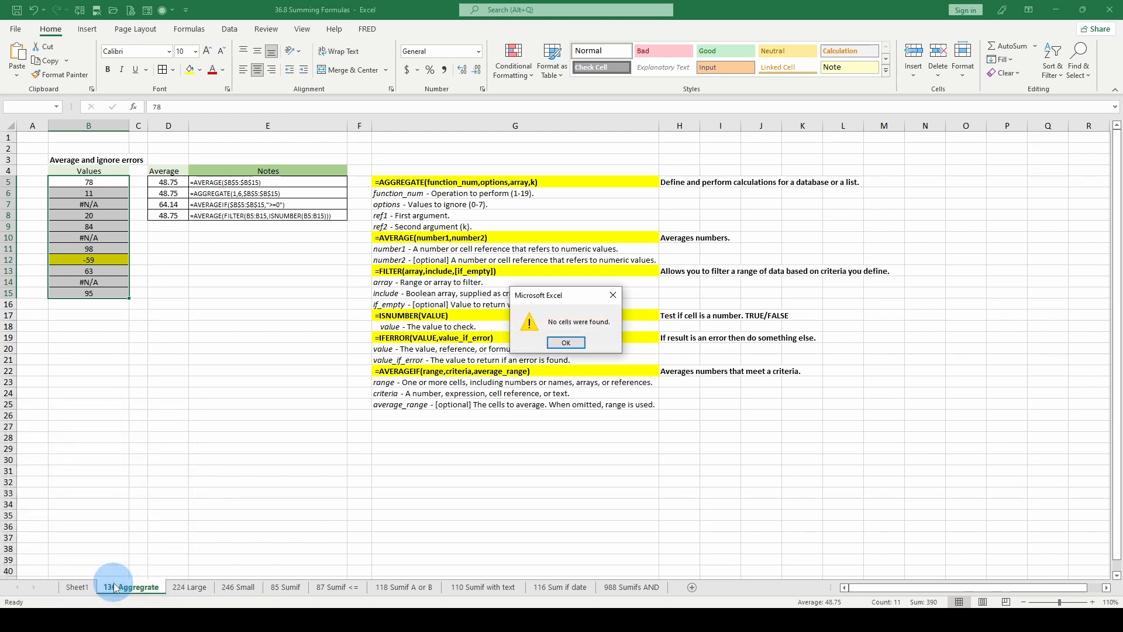
{"action": "left_click", "coordinate": [566, 343]}
Re-enter the value 84 in cell B9 so that it is stored as text.
{"action": "left_click", "coordinate": [94, 226]}
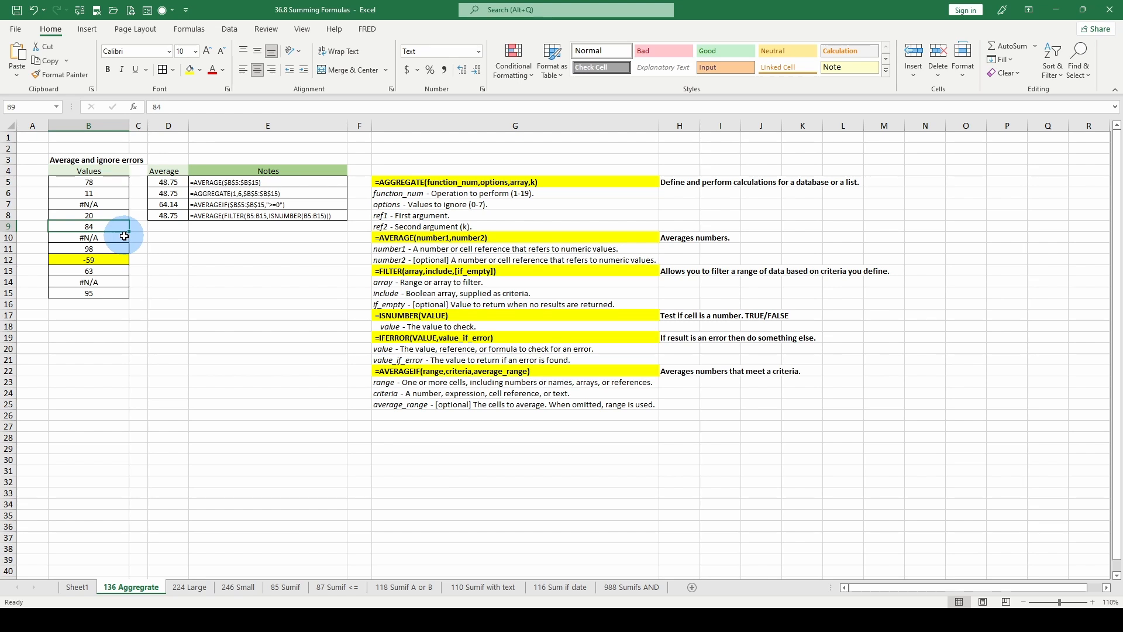
{"action": "double_click", "coordinate": [122, 226]}
{"action": "key", "text": "ctrl+Return"}
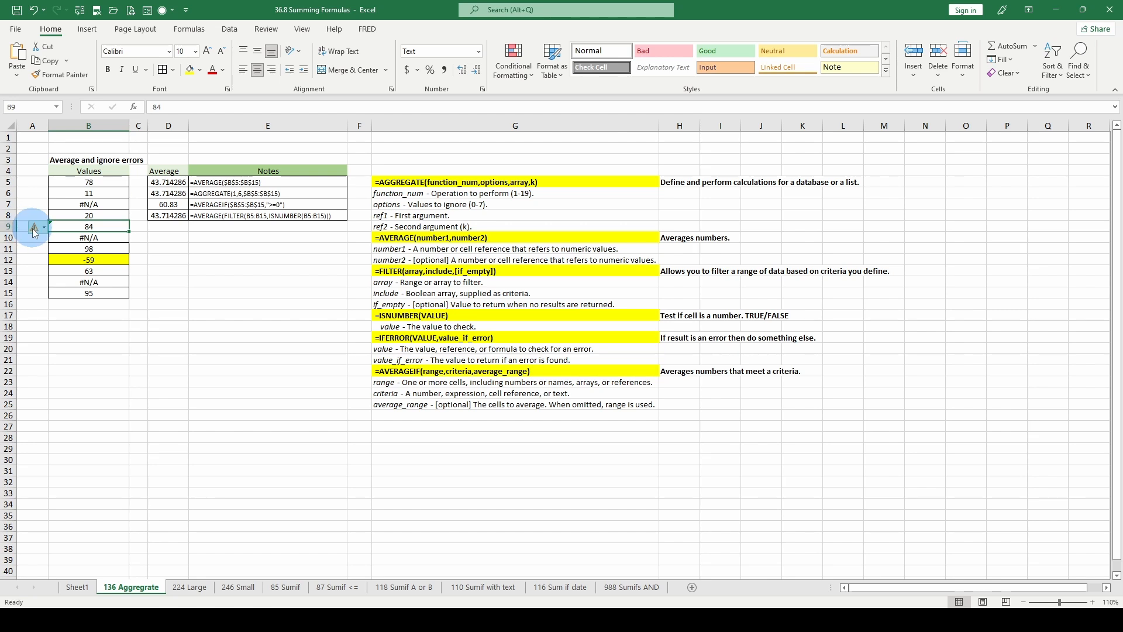
Find the text-stored number in B5:B15 using Go To Special with only Text constants, then deselect it.
{"action": "left_click_drag", "start_coordinate": [89, 182], "coordinate": [87, 291]}
{"action": "left_click", "coordinate": [1078, 58]}
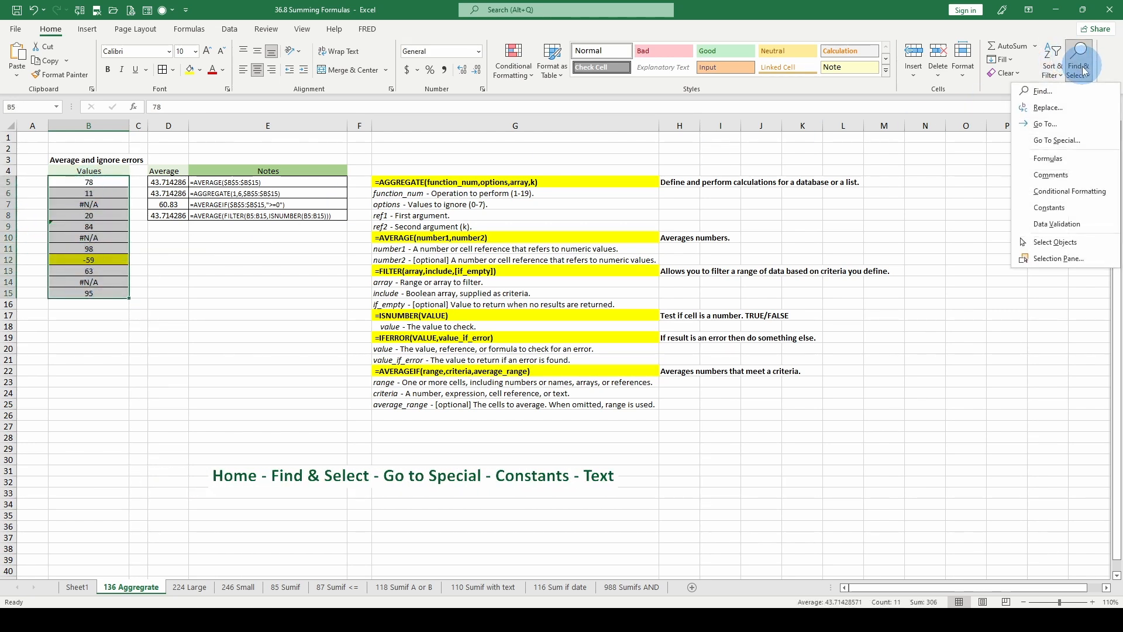
{"action": "left_click", "coordinate": [1053, 143]}
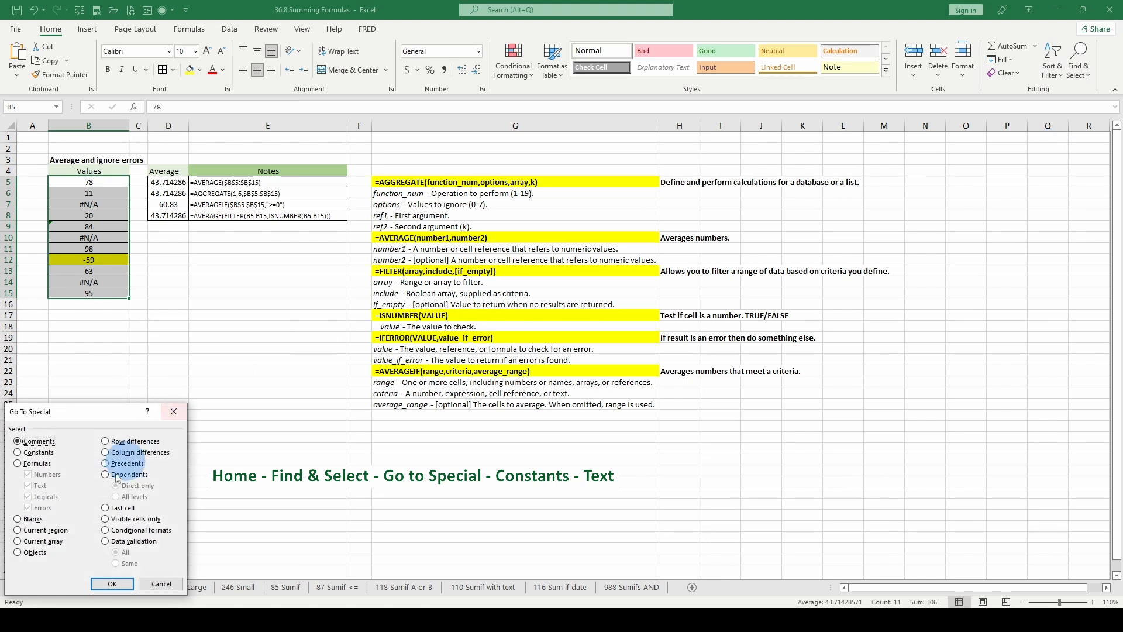
{"action": "left_click", "coordinate": [20, 452]}
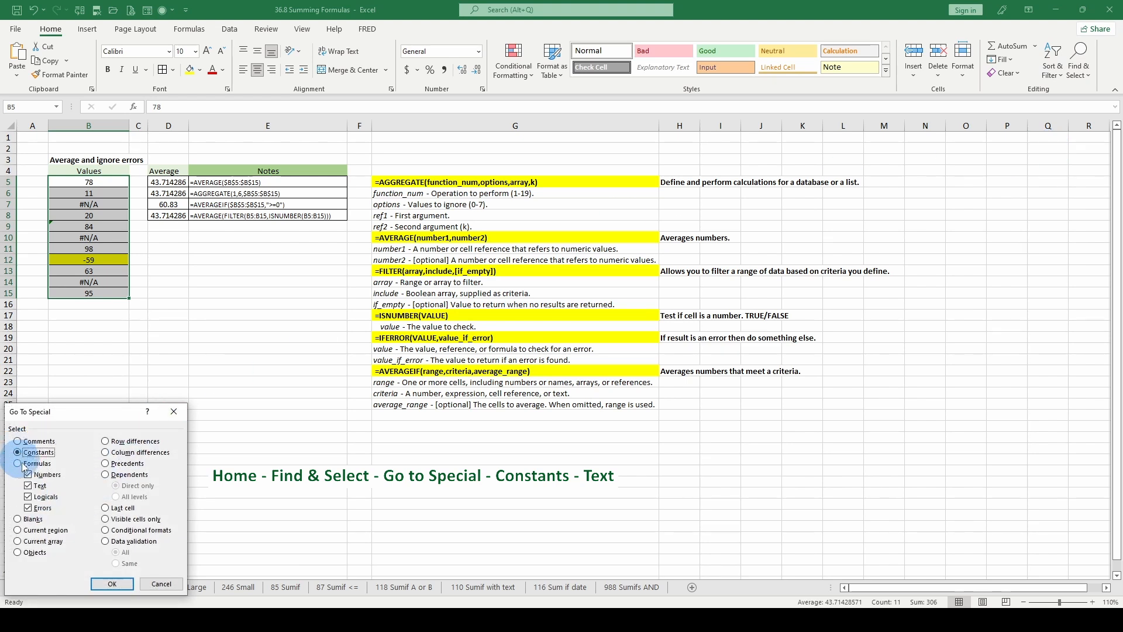
{"action": "left_click", "coordinate": [27, 475]}
{"action": "left_click", "coordinate": [27, 497]}
{"action": "left_click", "coordinate": [28, 508]}
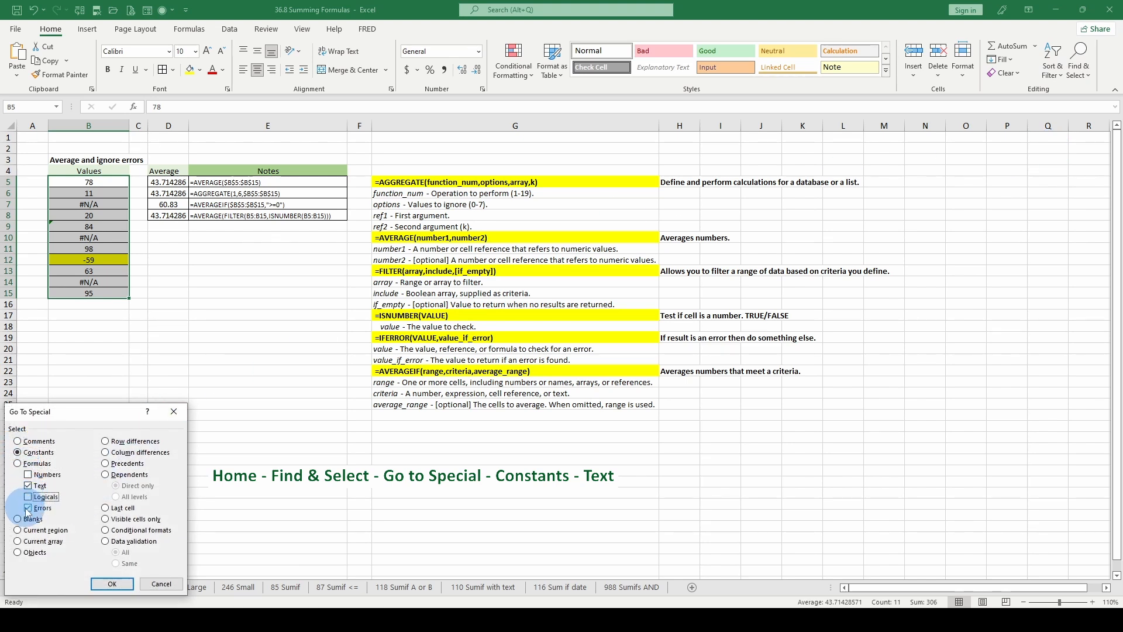
{"action": "left_click", "coordinate": [108, 584]}
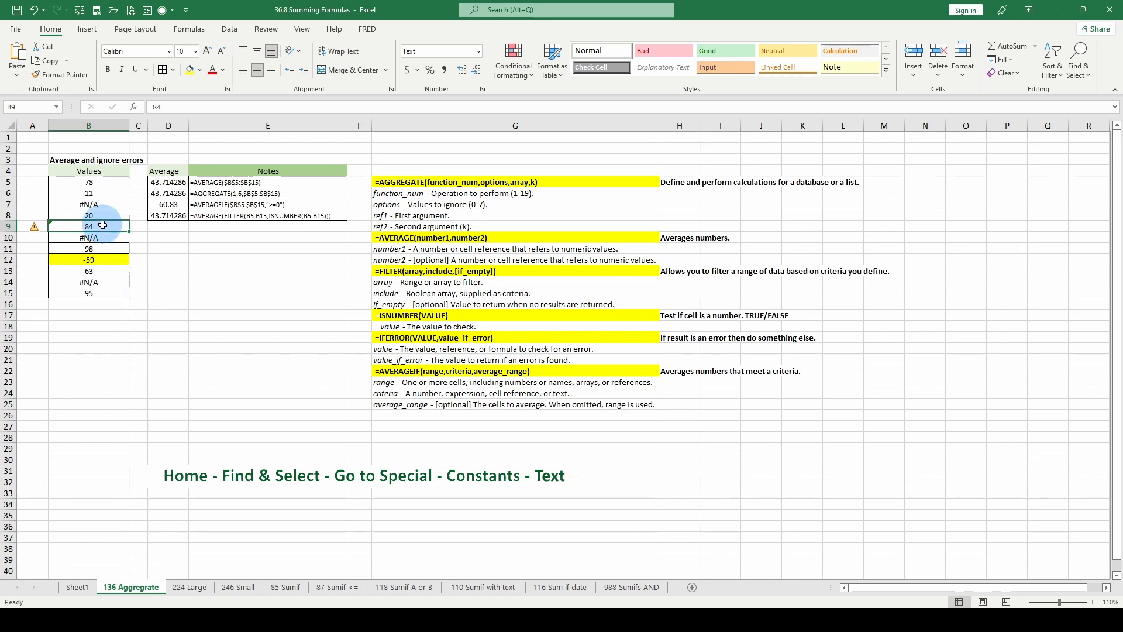
{"action": "left_click", "coordinate": [139, 337]}
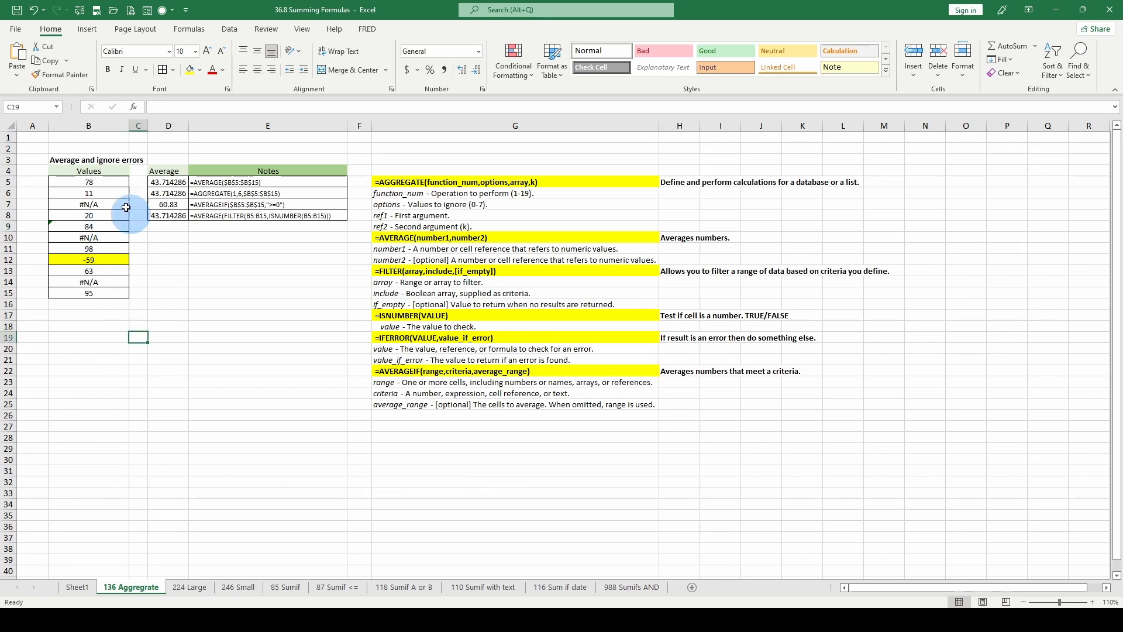
Check the AVERAGE formula in D5 and convert the text-stored value in cell B9 back to a number.
{"action": "left_click", "coordinate": [168, 182]}
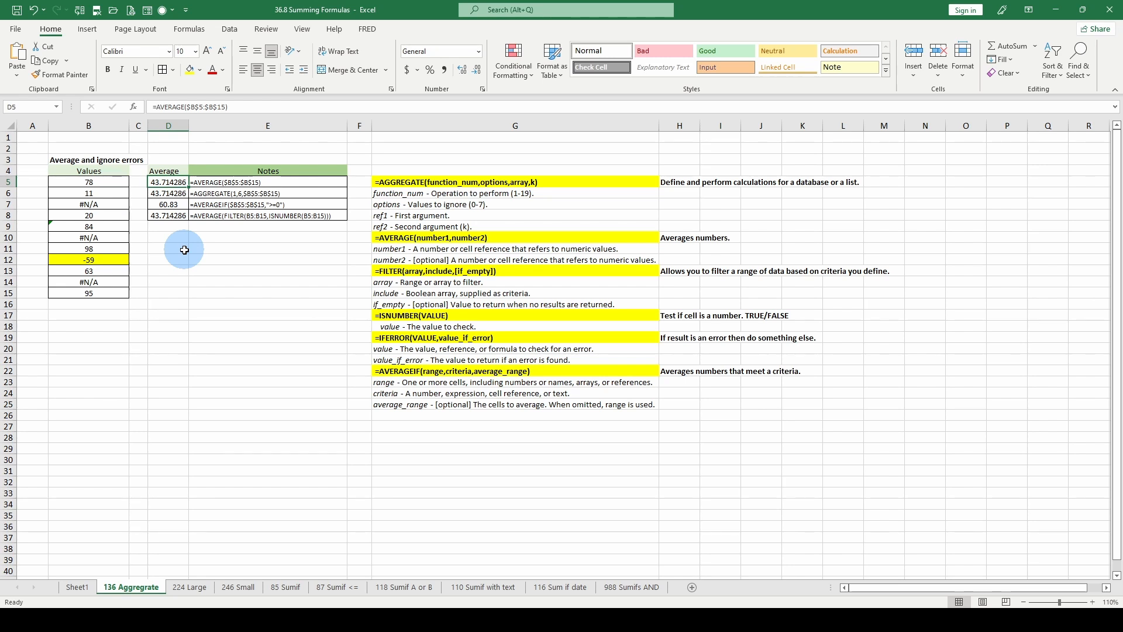
{"action": "left_click", "coordinate": [114, 227]}
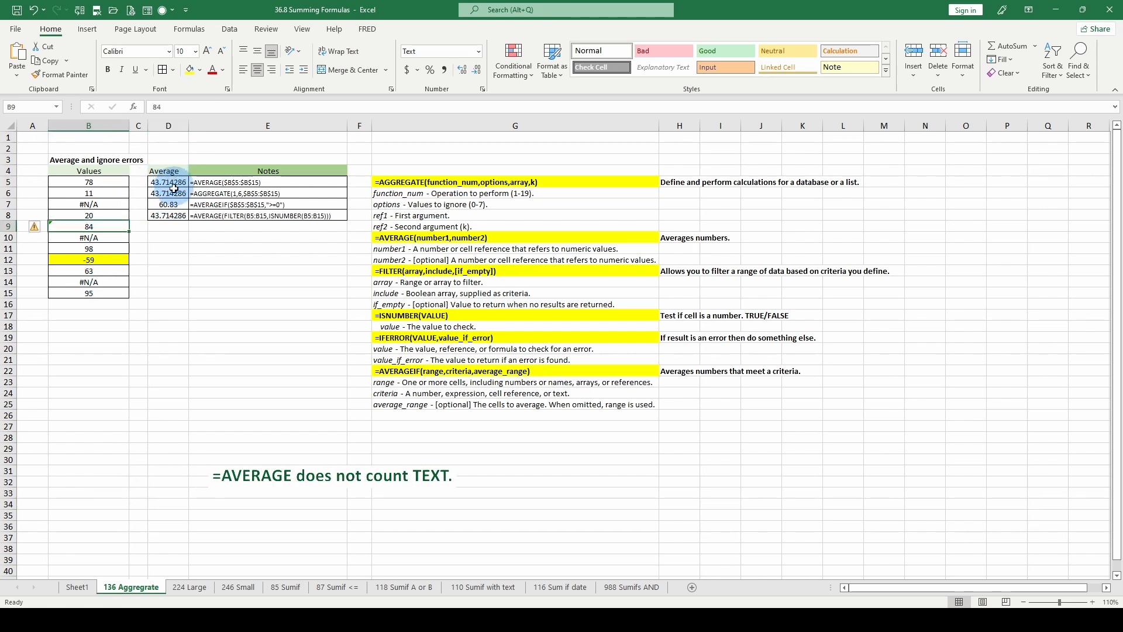
{"action": "left_click", "coordinate": [44, 229]}
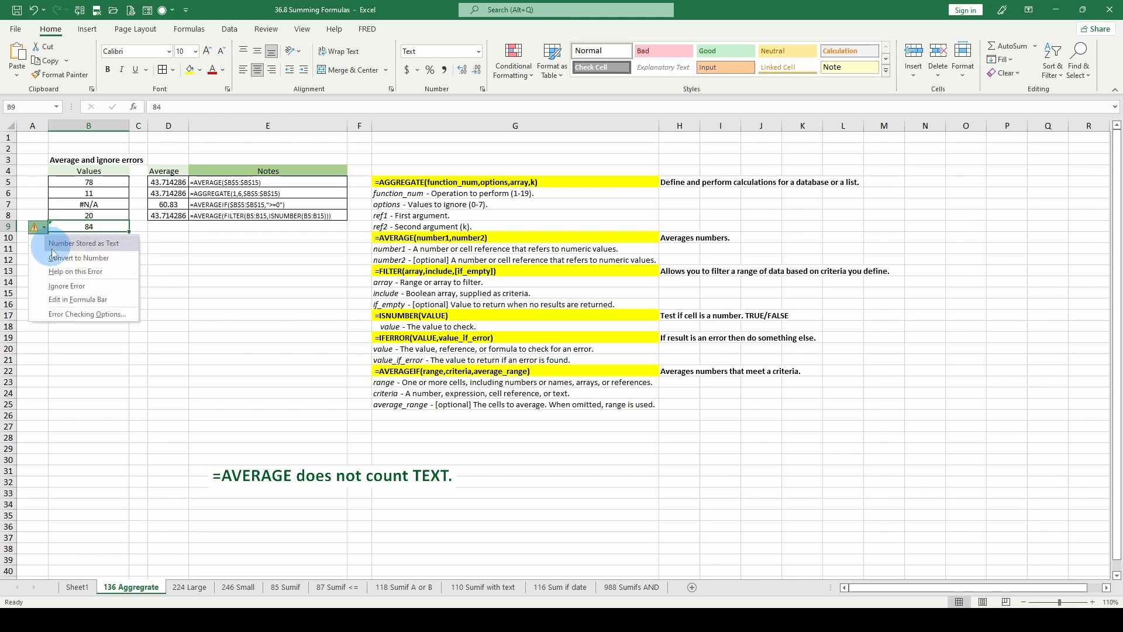
{"action": "left_click", "coordinate": [53, 259]}
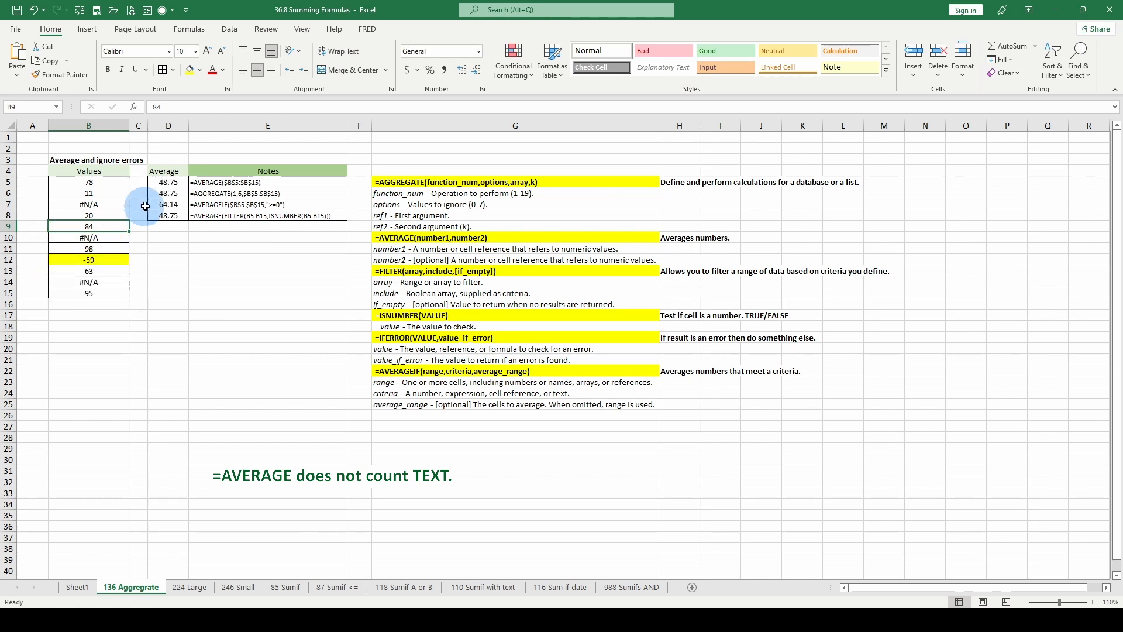
Examine the AVERAGE formula in D5 together with the AVERAGE syntax and description notes in row 10.
{"action": "left_click", "coordinate": [171, 184]}
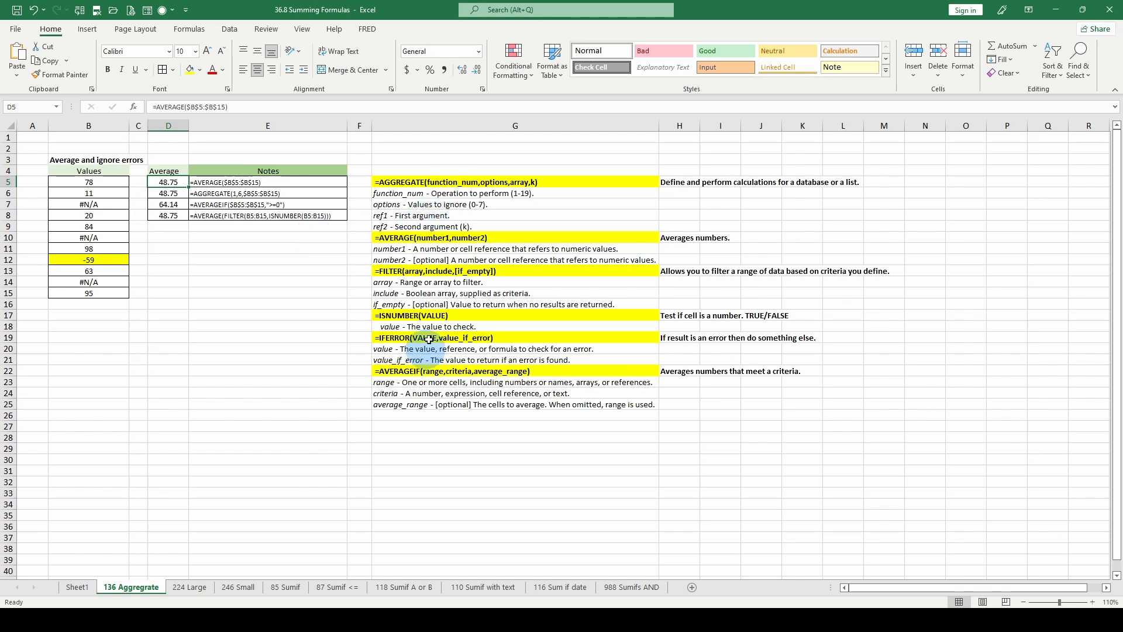
{"action": "left_click", "coordinate": [431, 239]}
{"action": "left_click", "coordinate": [682, 238]}
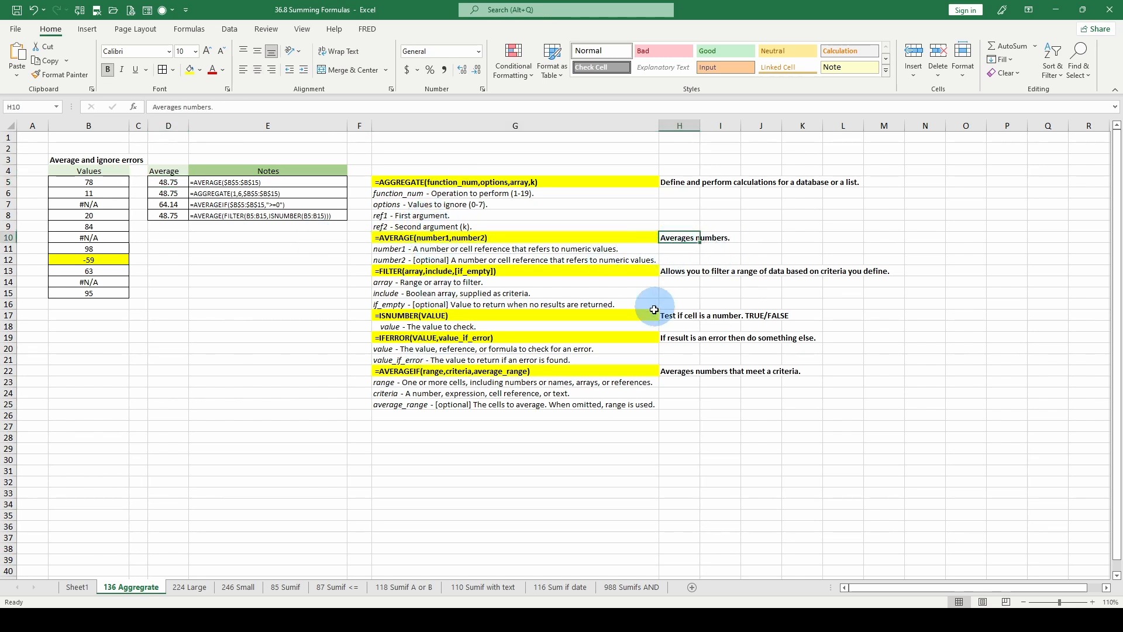
Examine the AGGREGATE syntax and its argument notes in G5:G9, and the AGGREGATE formula in cell D6.
{"action": "left_click", "coordinate": [421, 182]}
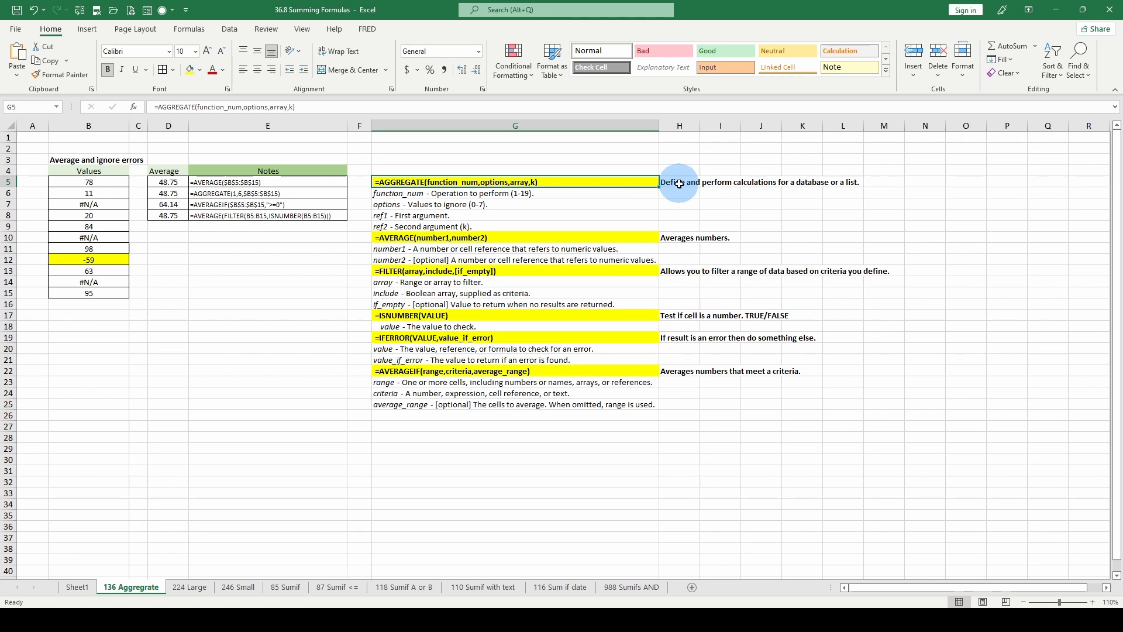
{"action": "left_click", "coordinate": [430, 193]}
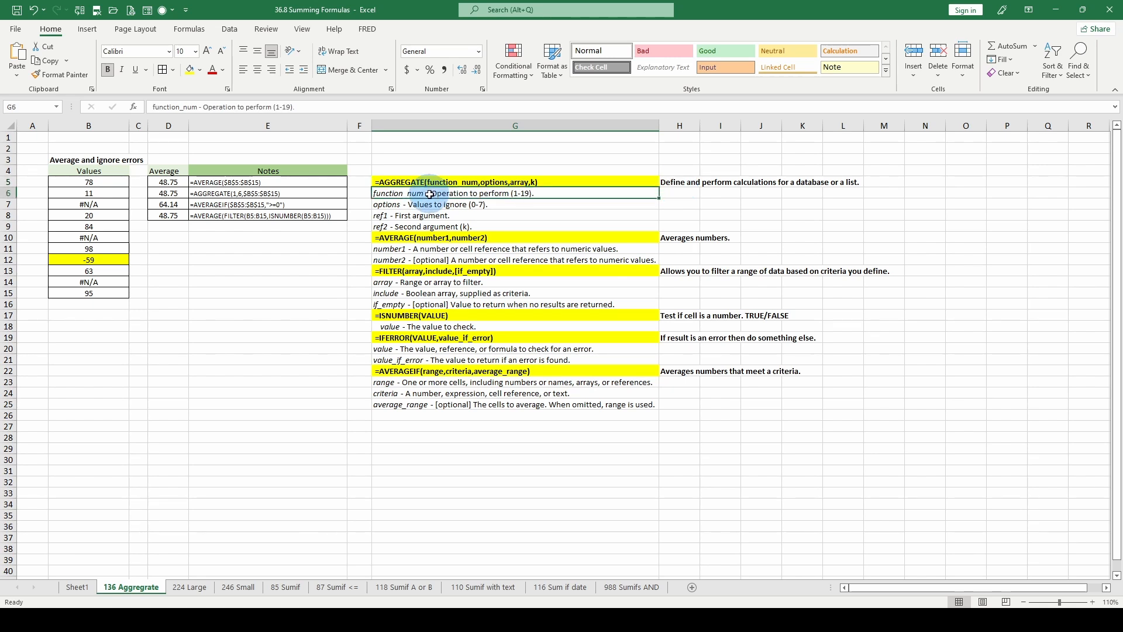
{"action": "left_click", "coordinate": [433, 206]}
{"action": "left_click", "coordinate": [433, 217]}
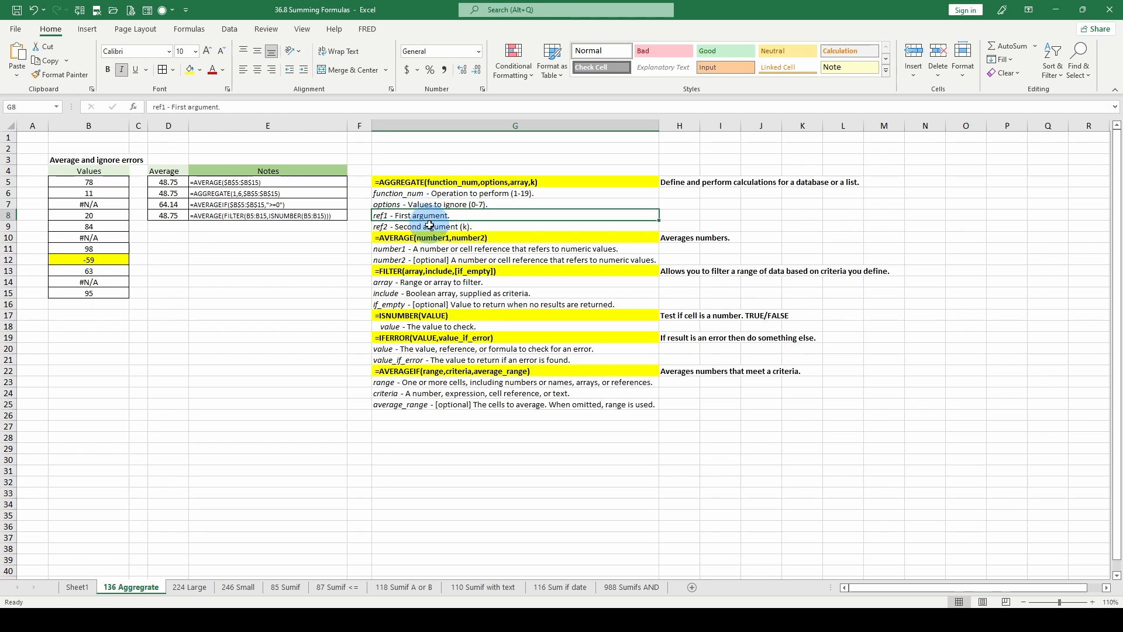
{"action": "left_click", "coordinate": [434, 228]}
{"action": "left_click", "coordinate": [164, 193]}
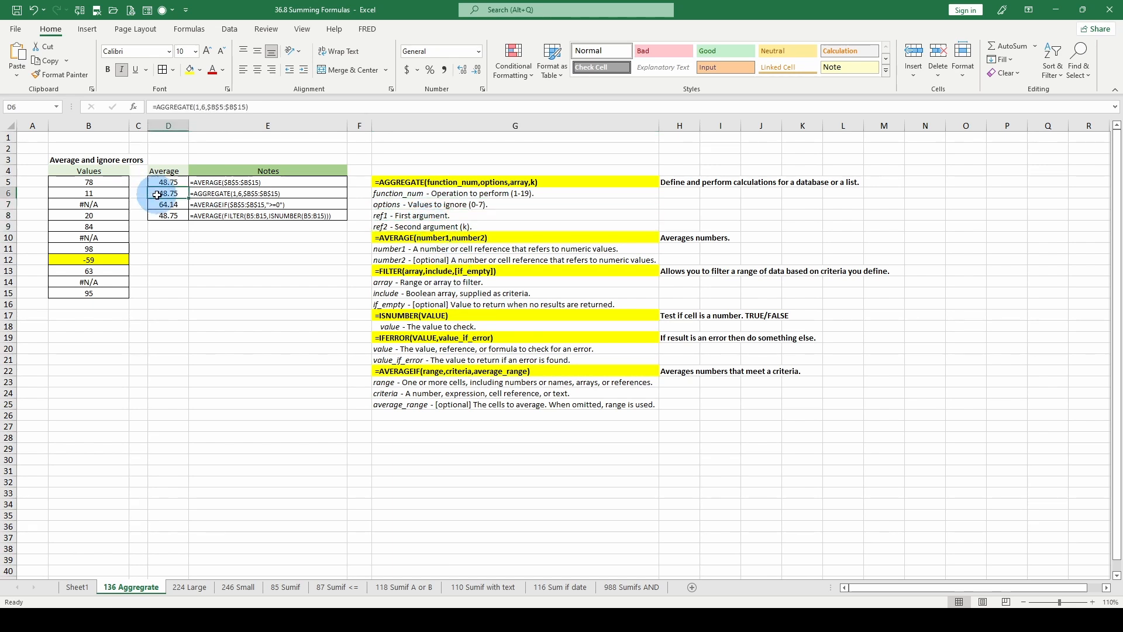
Inspect the arguments of the AGGREGATE formula in D6 in Function Arguments, using the function_num,options,array,k argument list, then close without changes.
{"action": "left_click", "coordinate": [197, 110]}
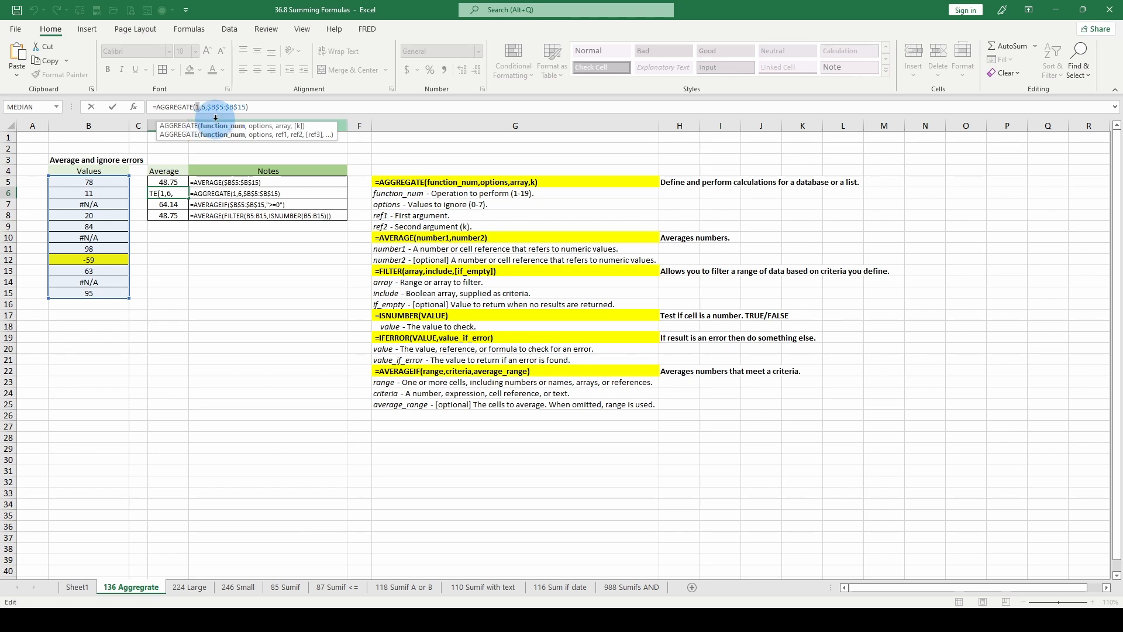
{"action": "left_click", "coordinate": [133, 107]}
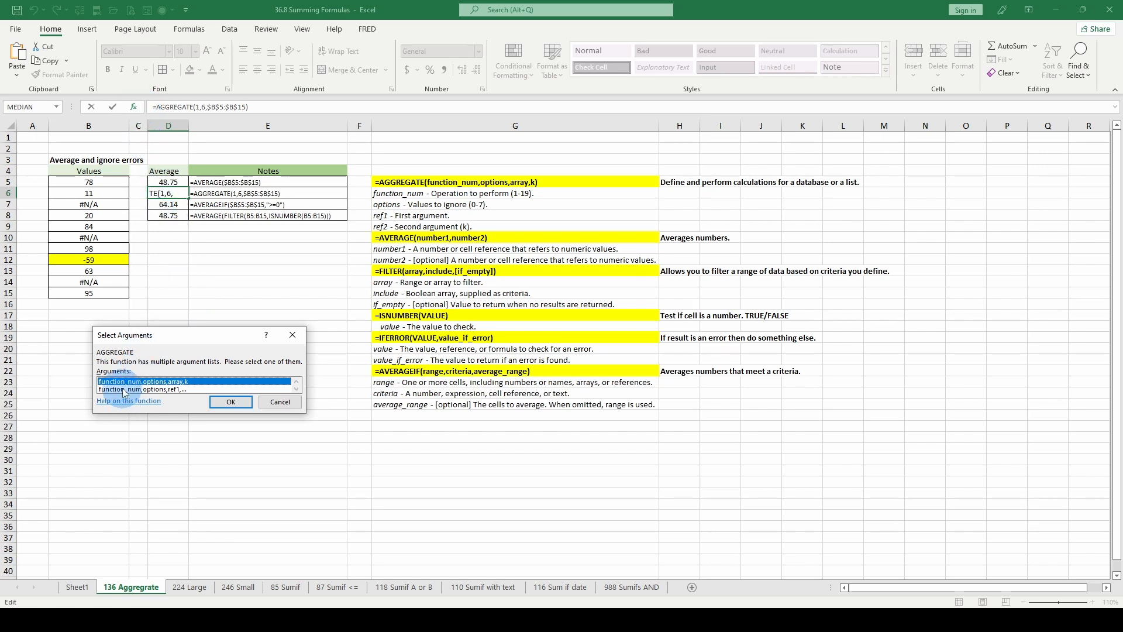
{"action": "left_click", "coordinate": [163, 389]}
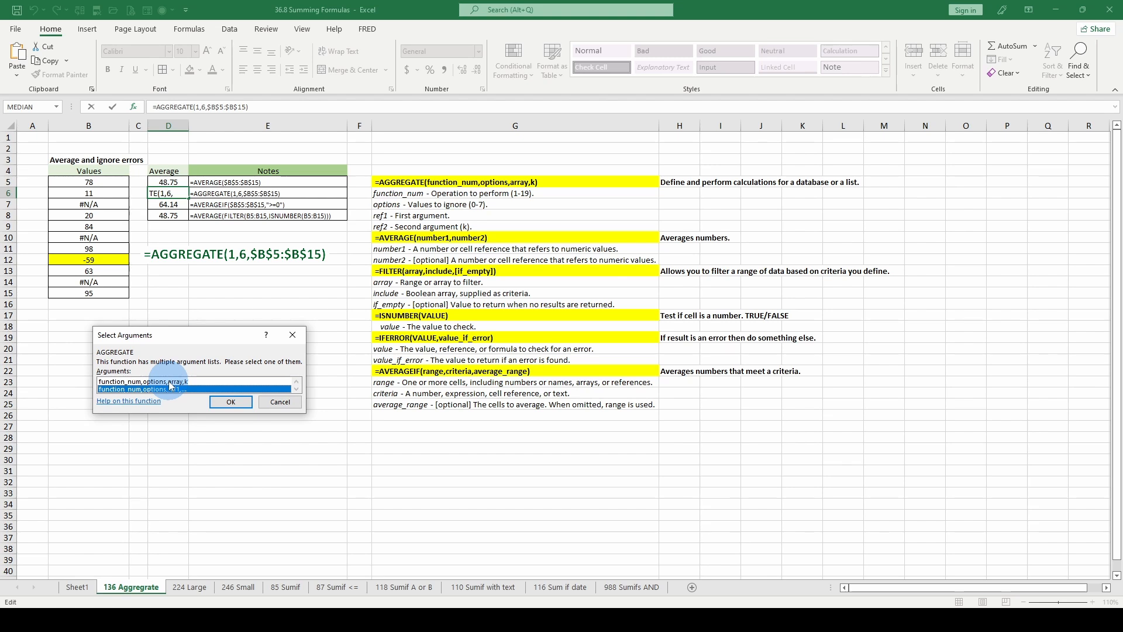
{"action": "left_click", "coordinate": [170, 382]}
{"action": "left_click", "coordinate": [223, 400]}
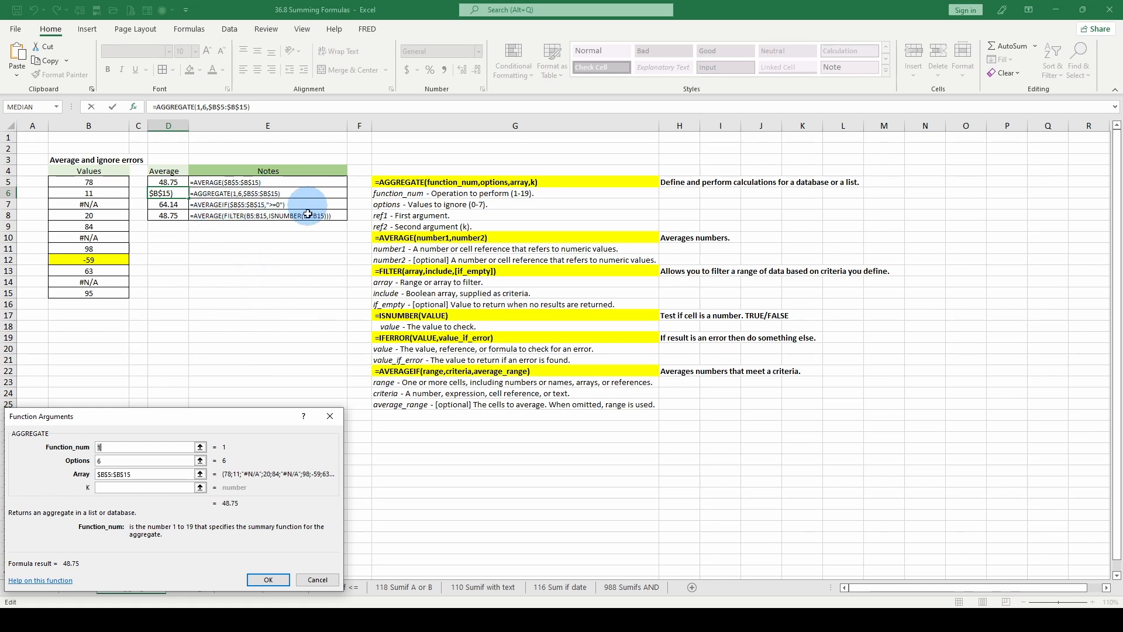
{"action": "left_click", "coordinate": [316, 581]}
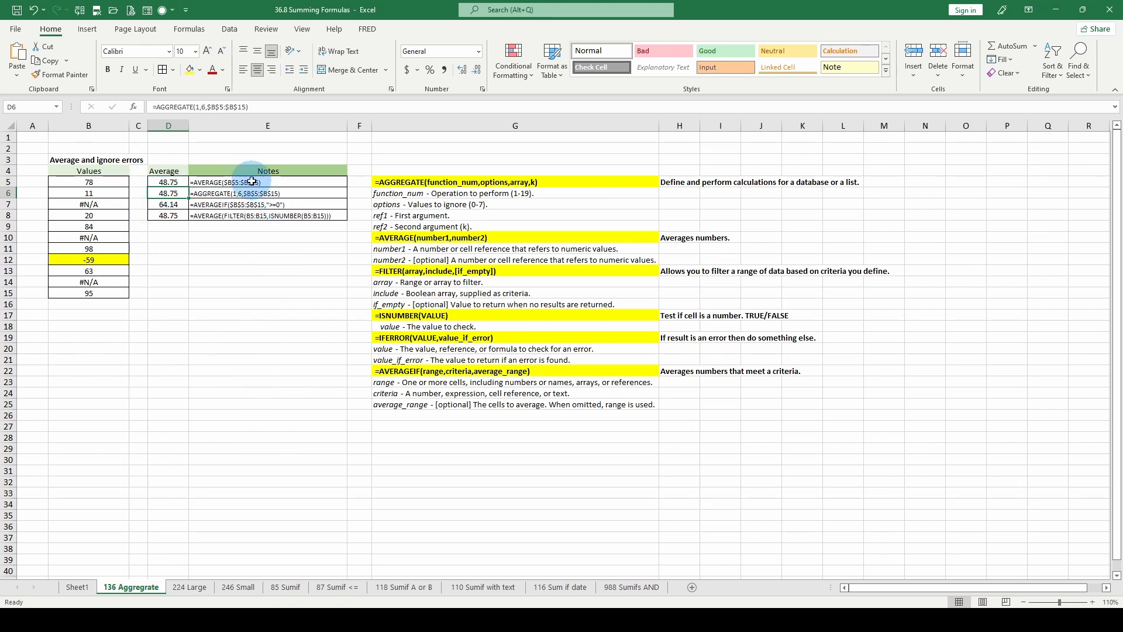
Examine the AVERAGEIF formula in D7, highlighting its range and criteria arguments, together with the AVERAGEIF syntax in G22.
{"action": "left_click", "coordinate": [179, 204]}
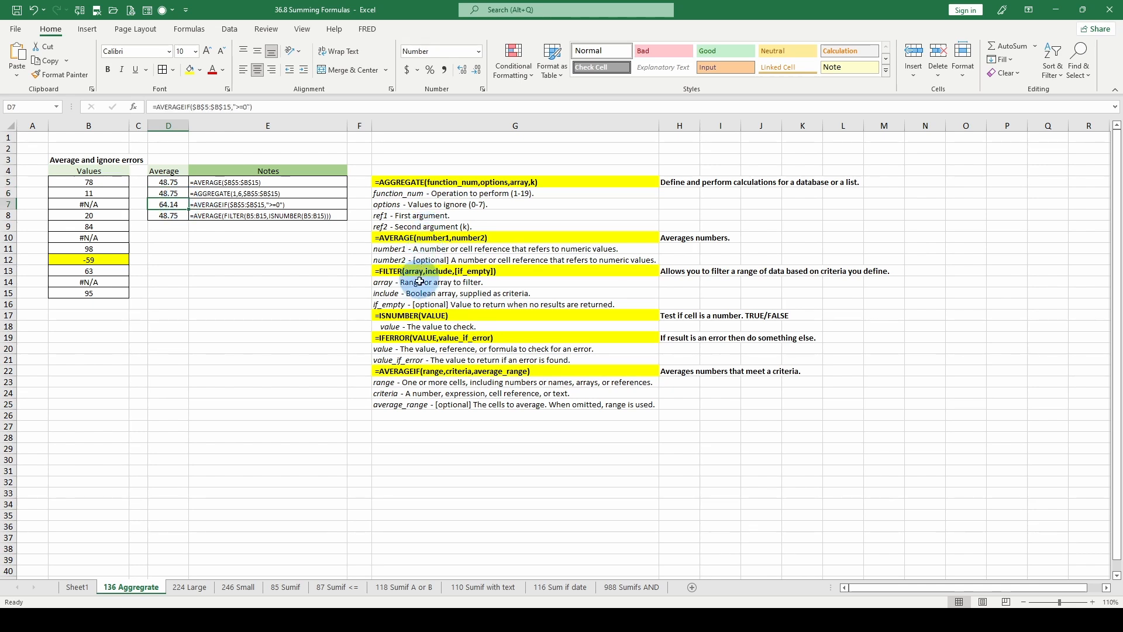
{"action": "left_click", "coordinate": [411, 372]}
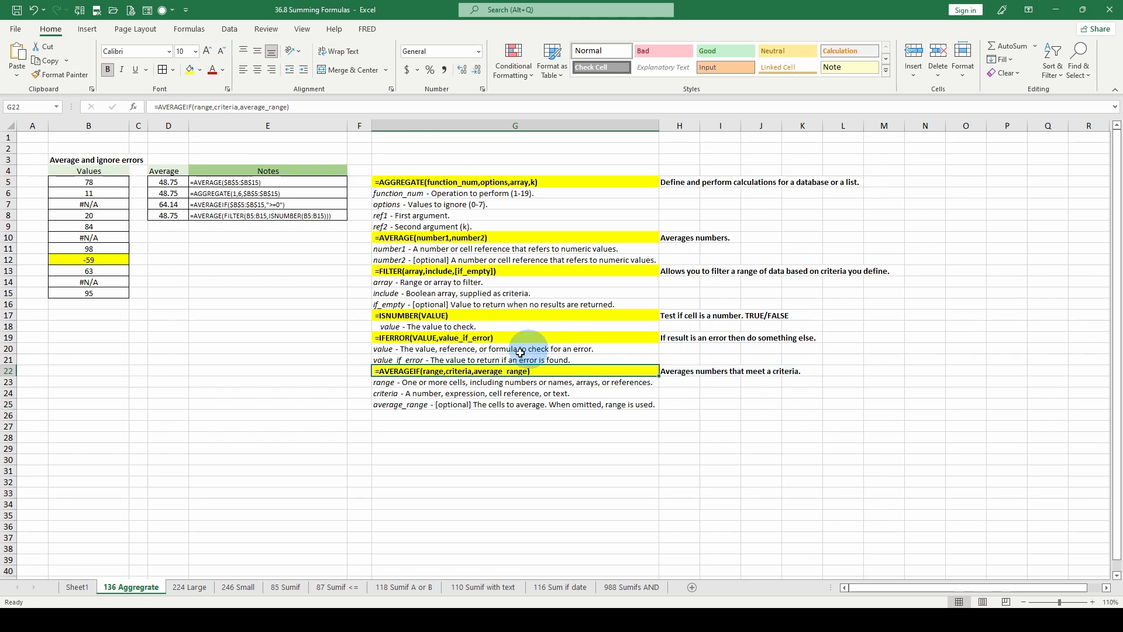
{"action": "left_click", "coordinate": [169, 205]}
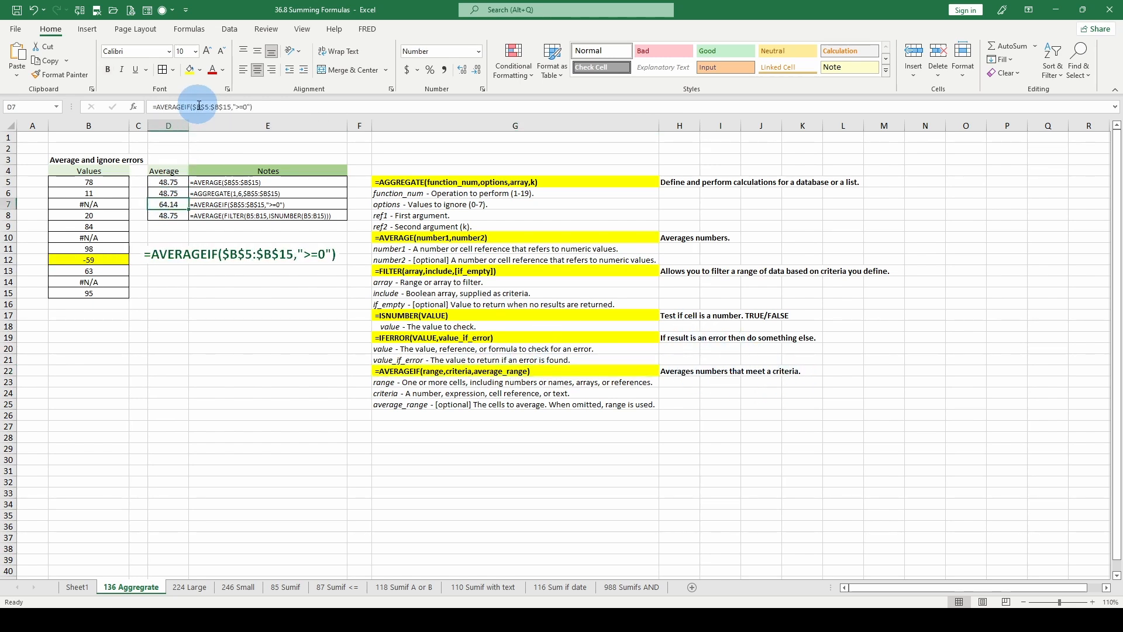
{"action": "left_click", "coordinate": [196, 107]}
{"action": "left_click", "coordinate": [203, 127]}
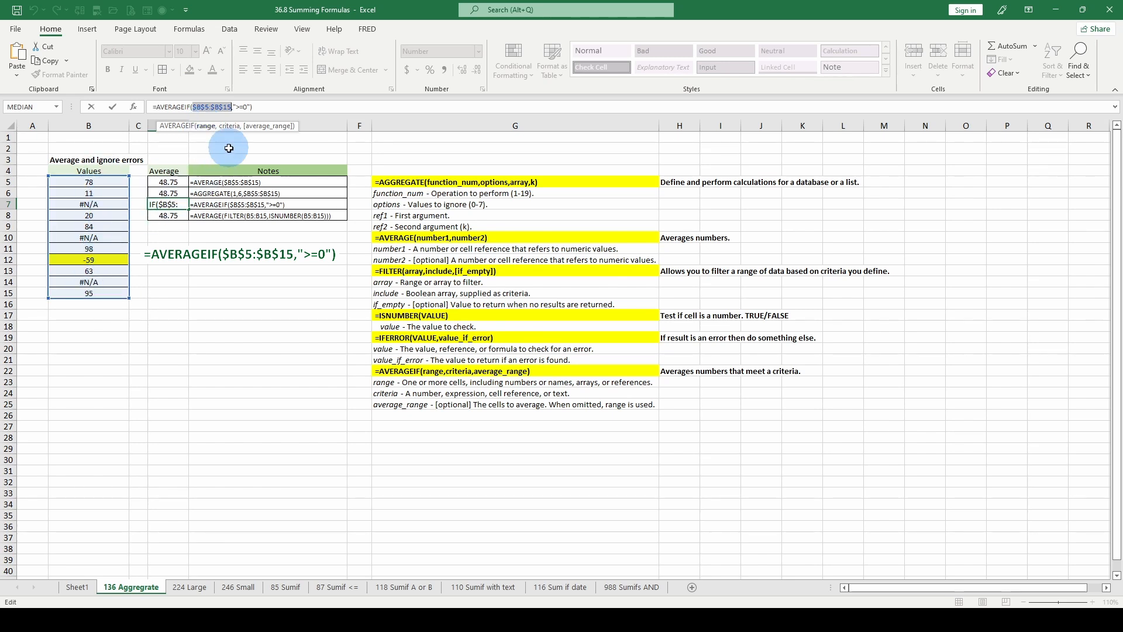
{"action": "left_click", "coordinate": [230, 127]}
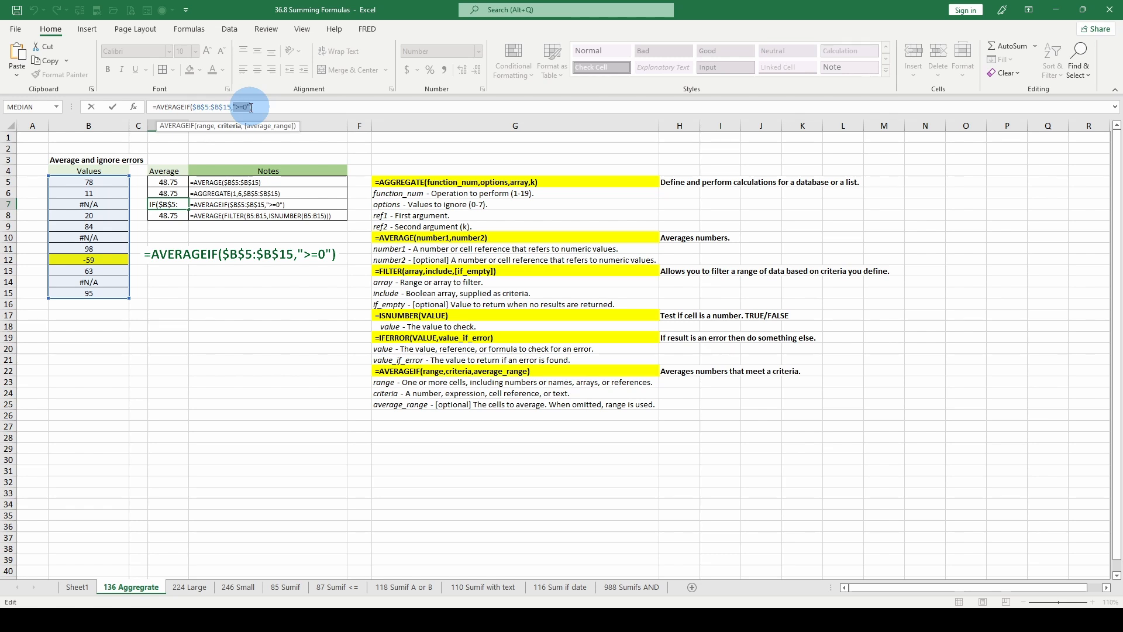
{"action": "key", "text": "ctrl+Return"}
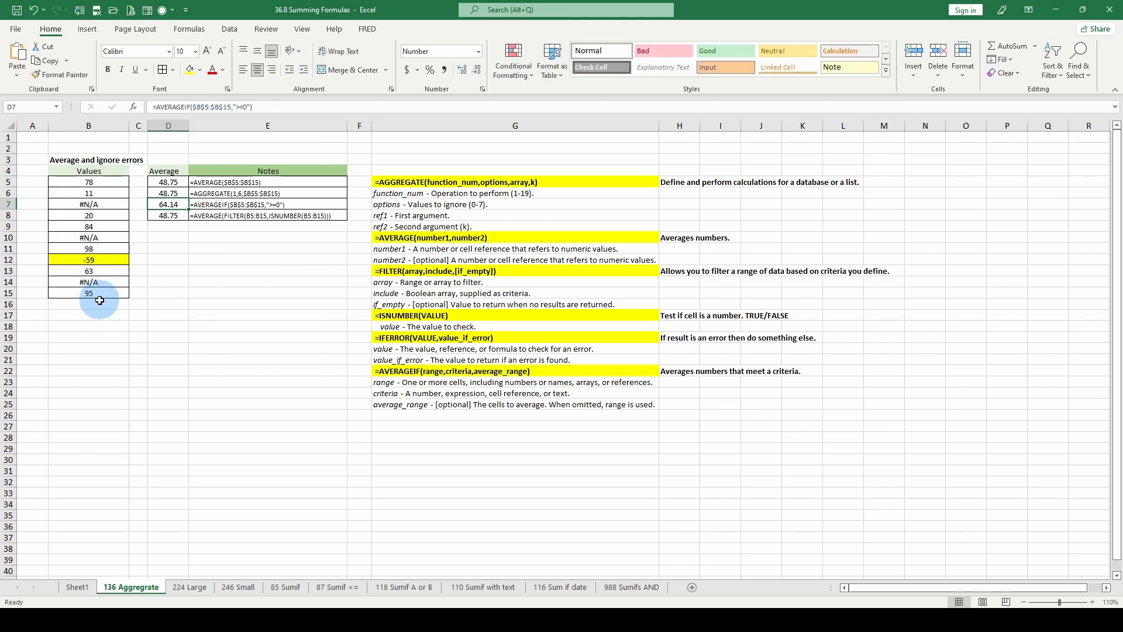
Go through the values in B5:B15, skipping the negative one in B12, and compare them with the AVERAGEIF result in D7.
{"action": "left_click", "coordinate": [94, 181]}
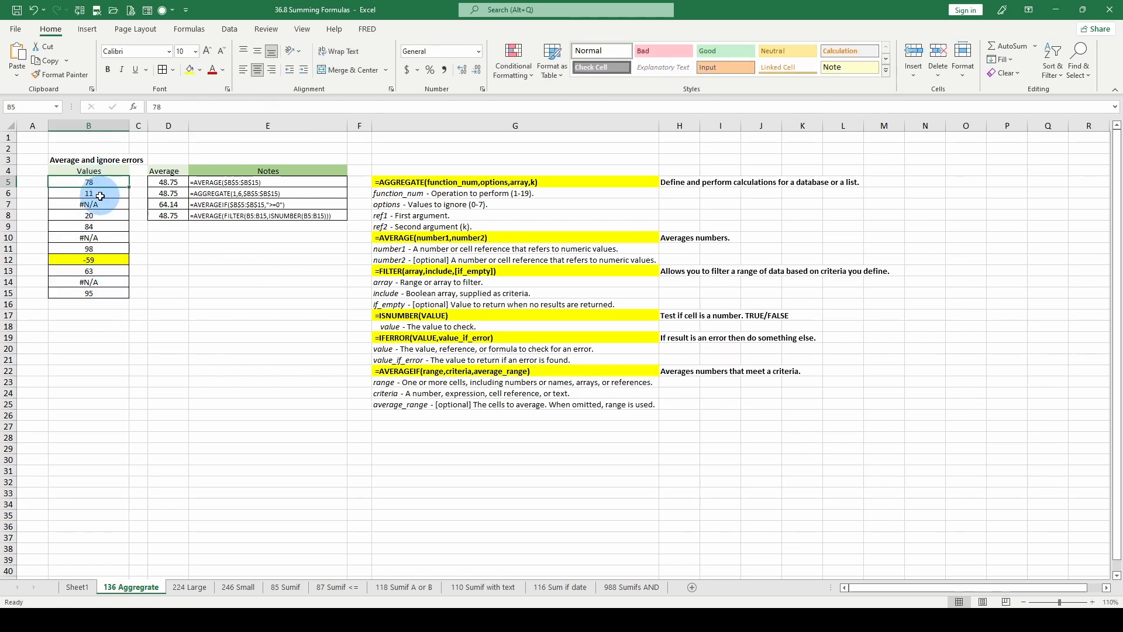
{"action": "left_click", "coordinate": [97, 194]}
{"action": "left_click", "coordinate": [95, 205]}
{"action": "left_click", "coordinate": [94, 215]}
{"action": "left_click", "coordinate": [93, 224]}
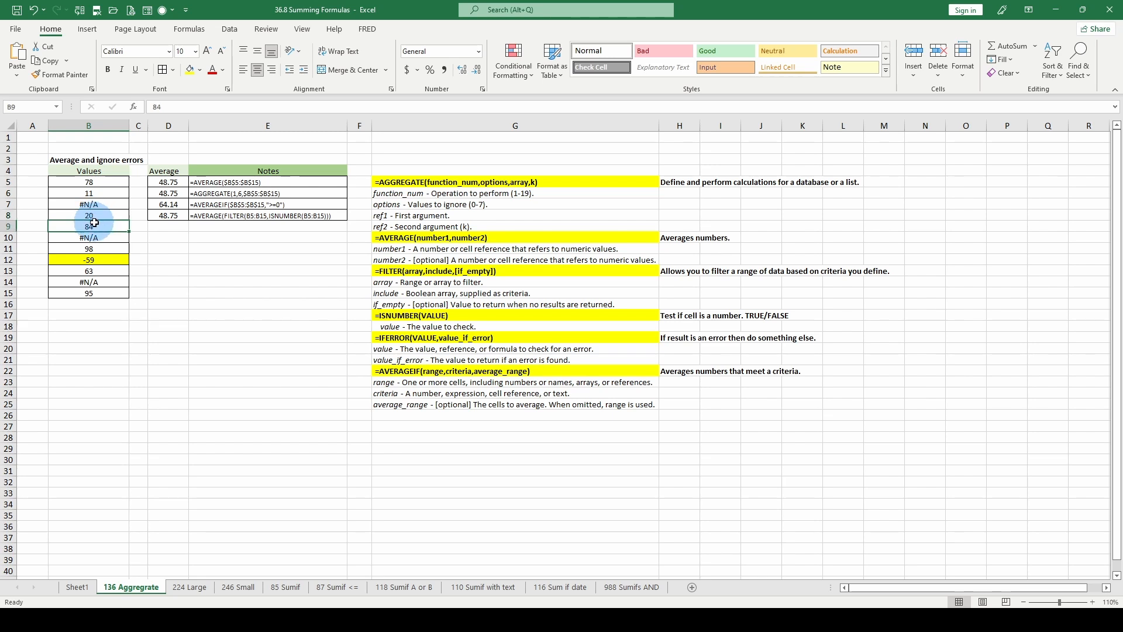
{"action": "left_click", "coordinate": [95, 250]}
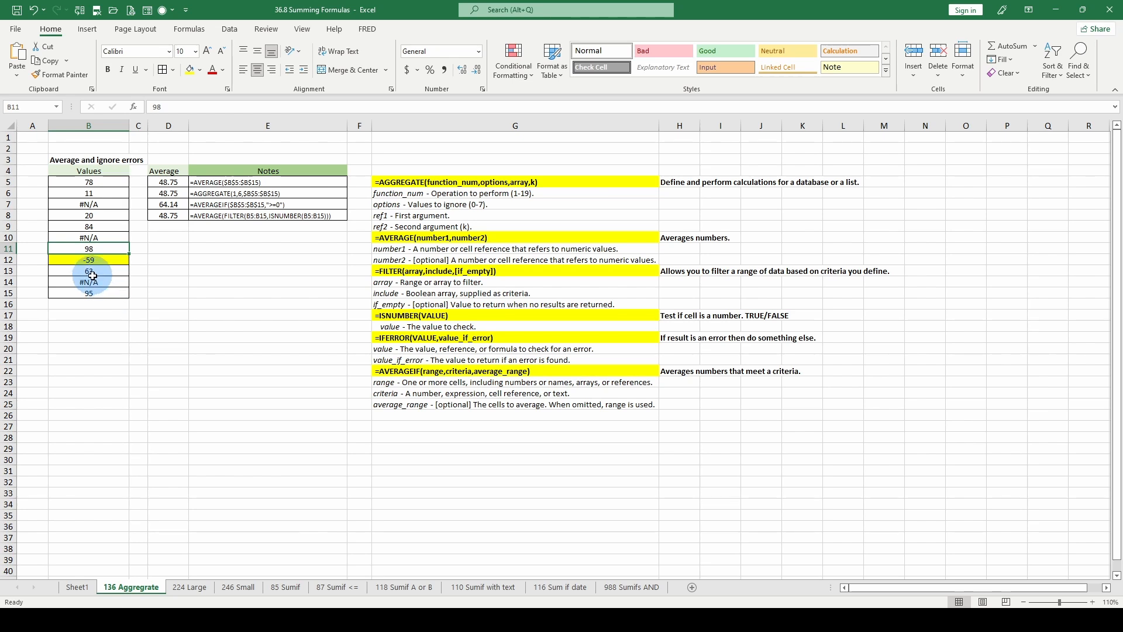
{"action": "left_click", "coordinate": [94, 272]}
{"action": "left_click", "coordinate": [96, 283]}
{"action": "left_click", "coordinate": [97, 301]}
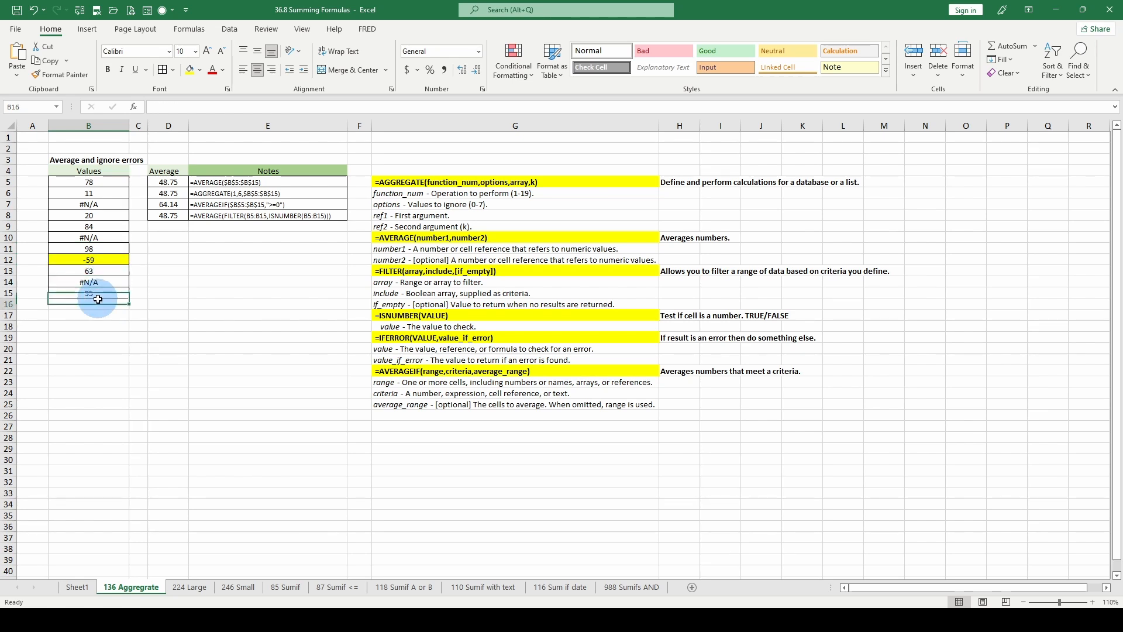
{"action": "left_click", "coordinate": [181, 204]}
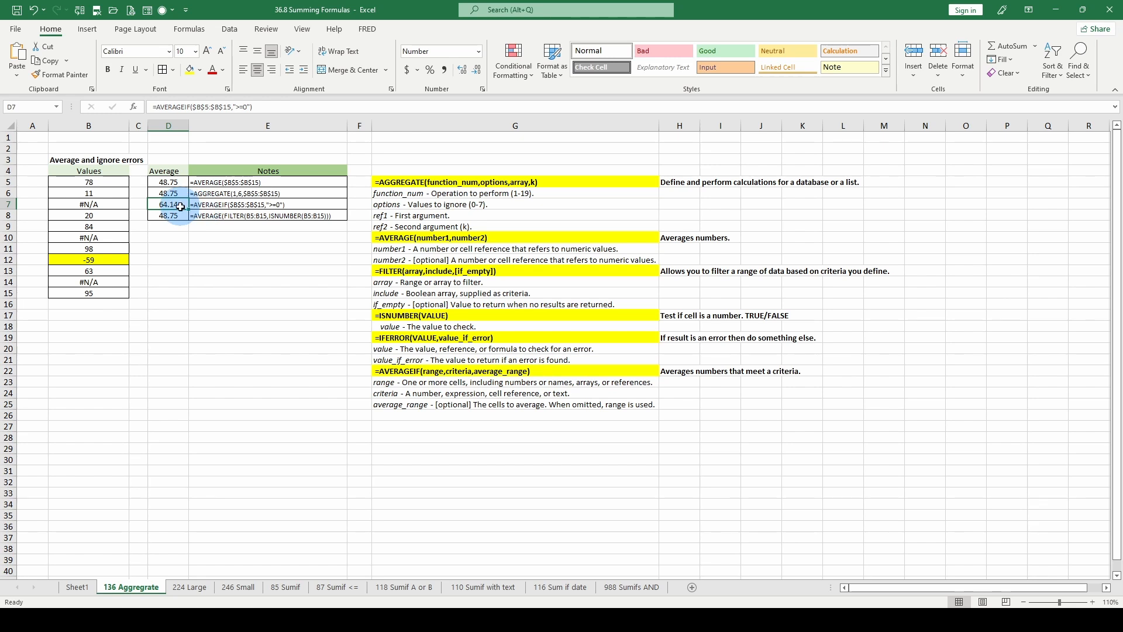
Examine the AVERAGE and FILTER formula in D8, highlighting the array B5:B15 and the ISNUMBER include argument, then leave it unedited.
{"action": "left_click", "coordinate": [201, 217]}
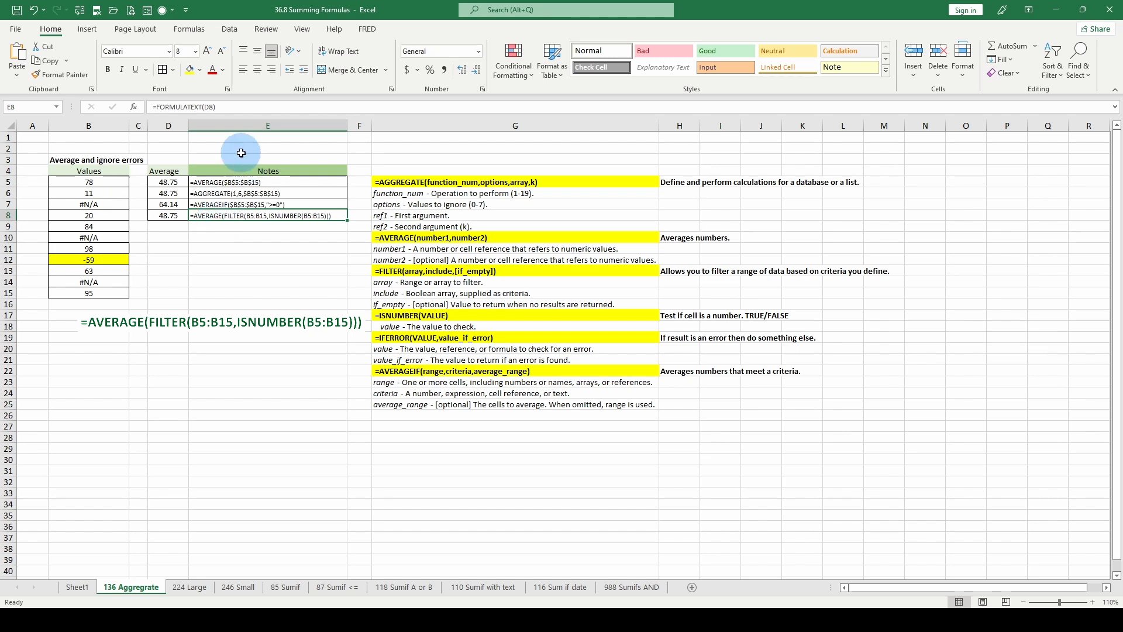
{"action": "left_click", "coordinate": [165, 216]}
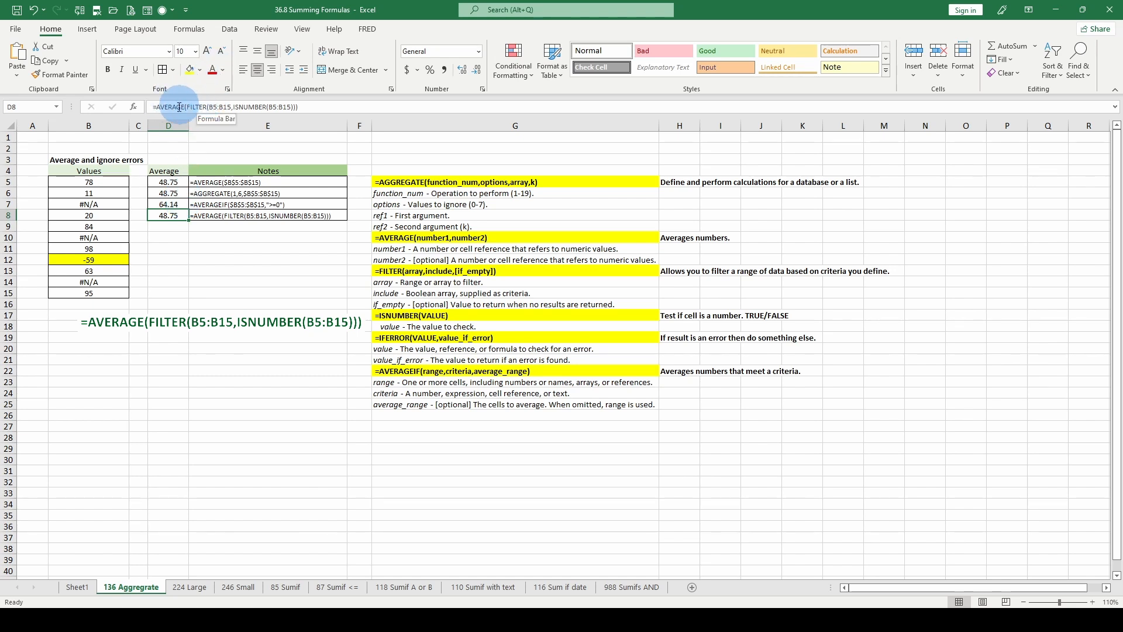
{"action": "left_click", "coordinate": [223, 107]}
{"action": "double_click", "coordinate": [224, 106]}
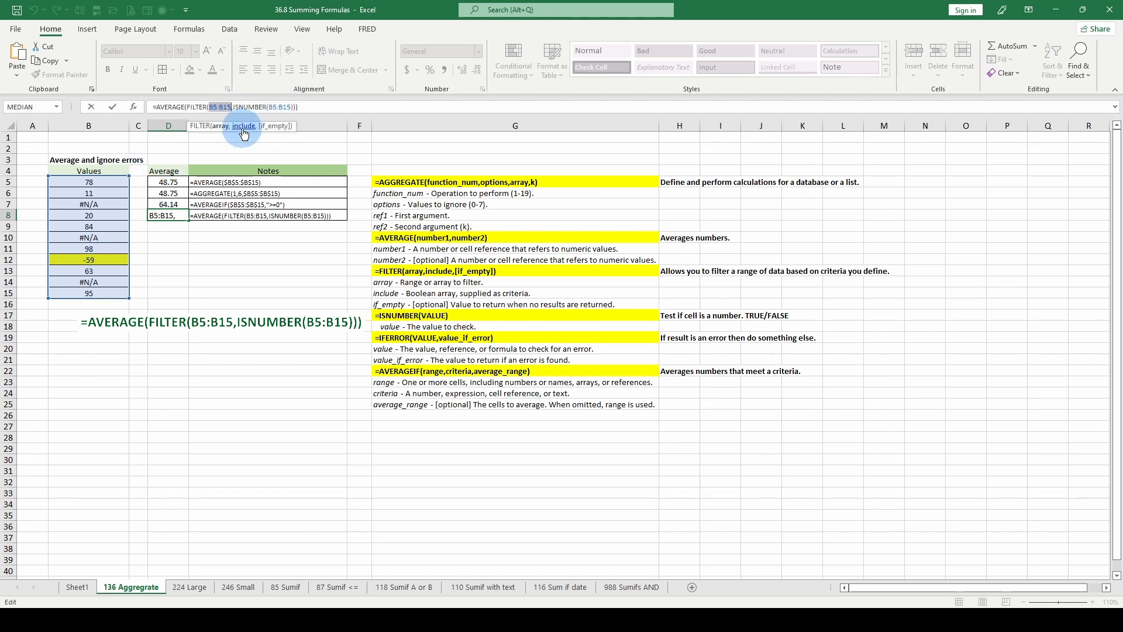
{"action": "left_click_drag", "start_coordinate": [234, 107], "coordinate": [283, 111]}
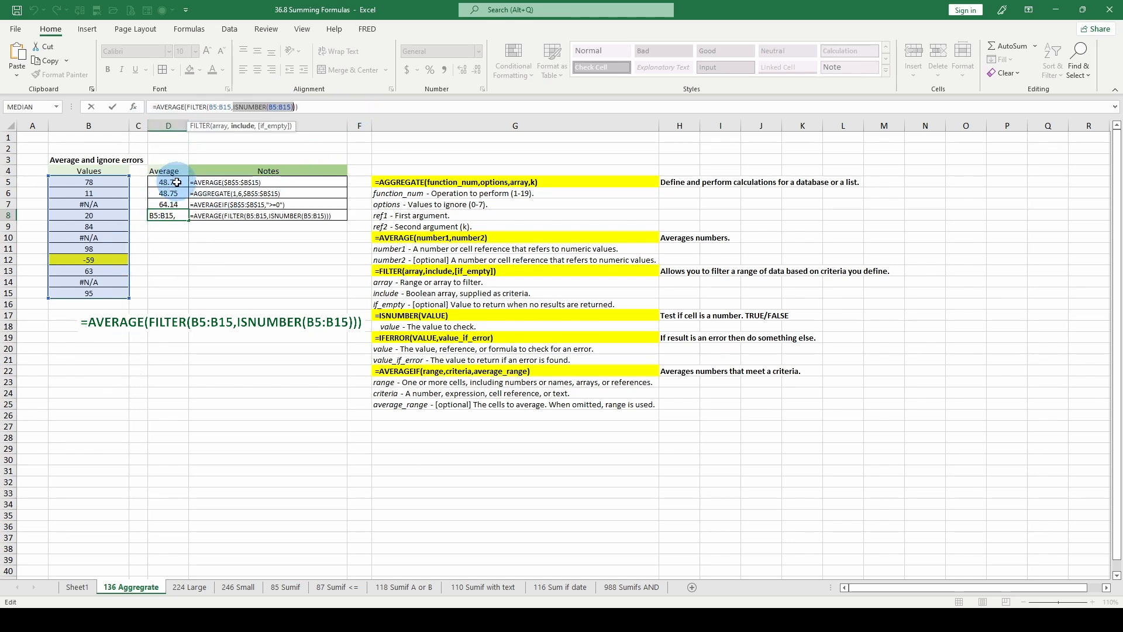
{"action": "key", "text": "Escape"}
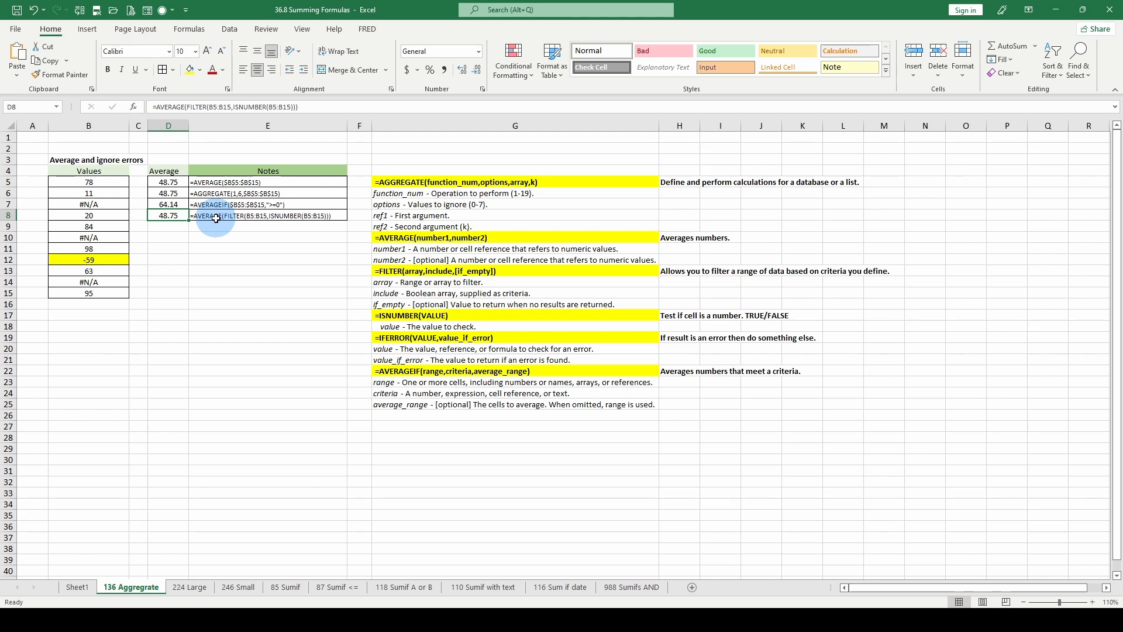
Check the IFERROR syntax in G19 and the ISNUMBER syntax in G17 against the formula text in E8, then deselect it.
{"action": "left_click", "coordinate": [463, 337]}
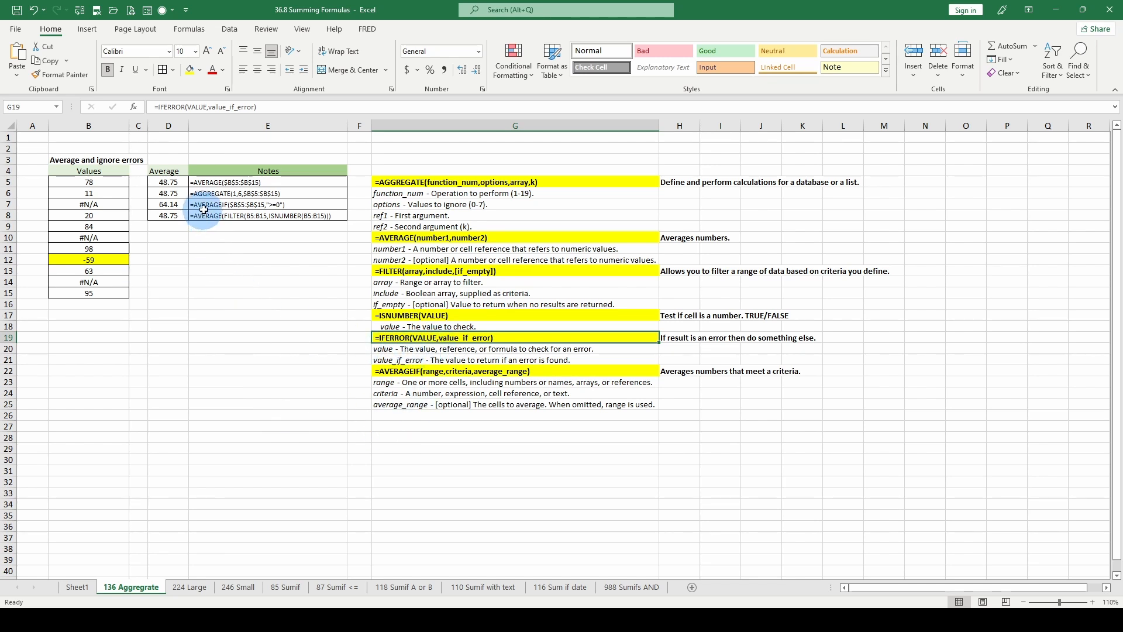
{"action": "left_click", "coordinate": [398, 316]}
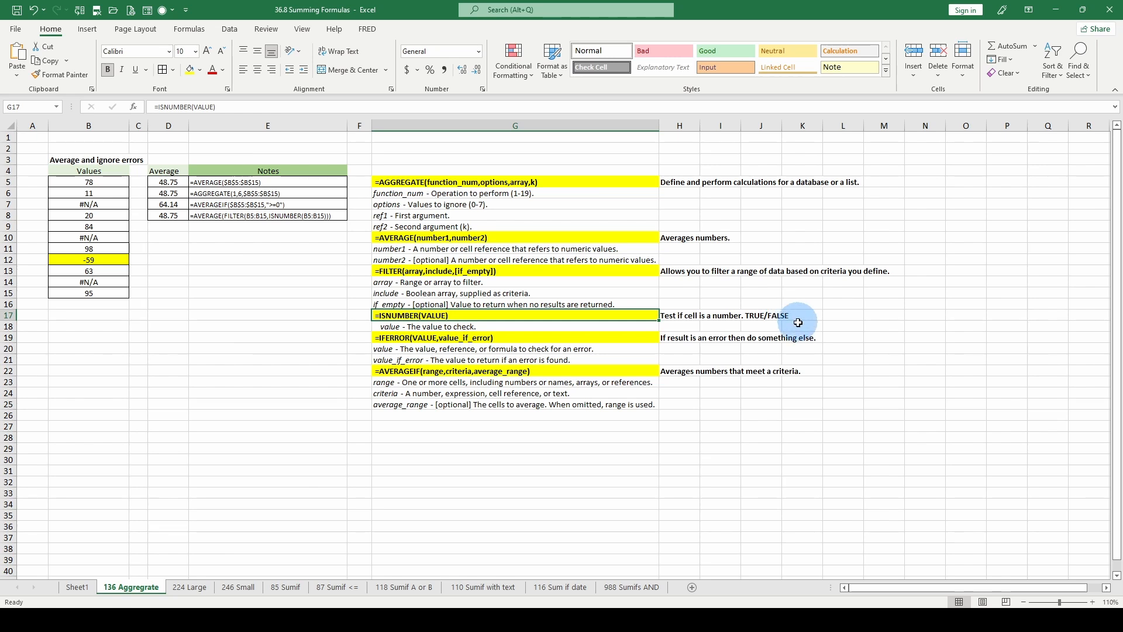
{"action": "left_click", "coordinate": [226, 216]}
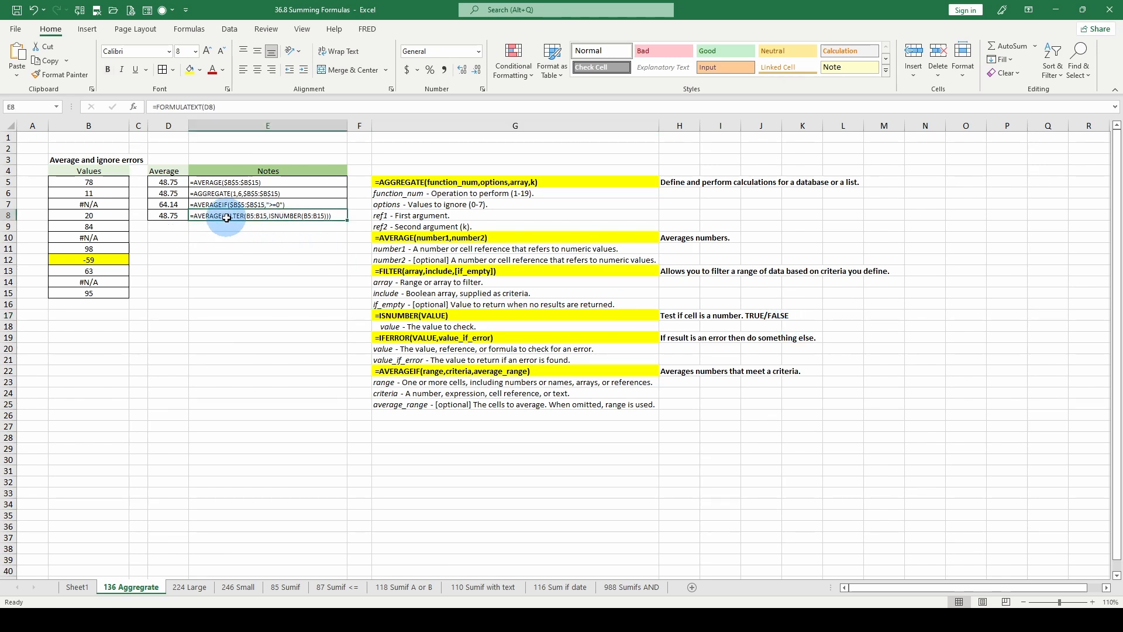
{"action": "left_click", "coordinate": [222, 275]}
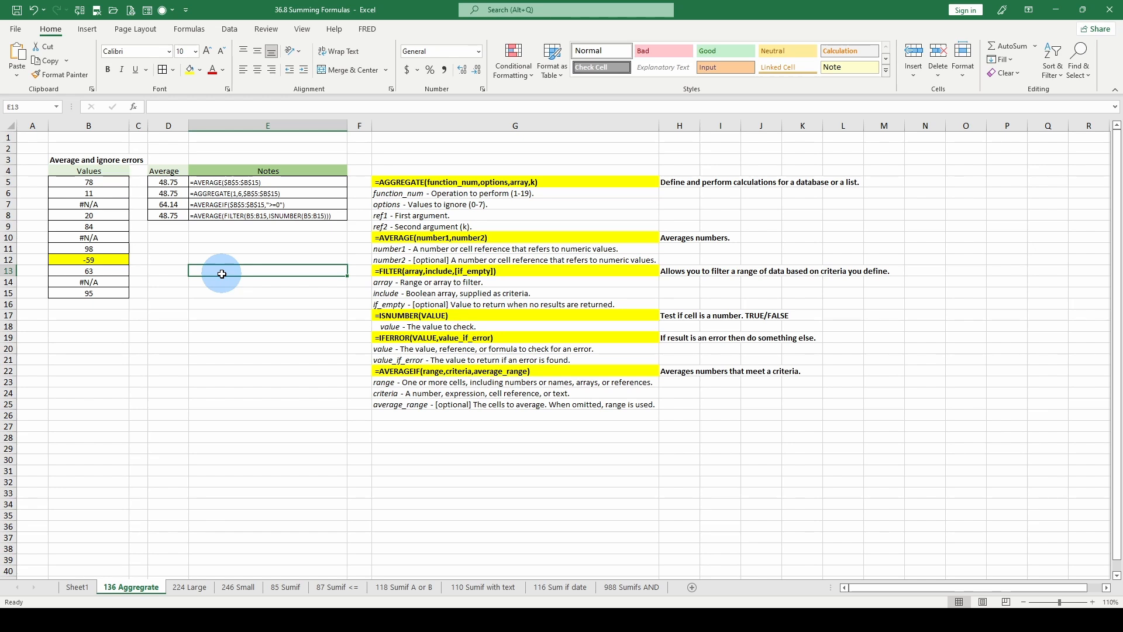